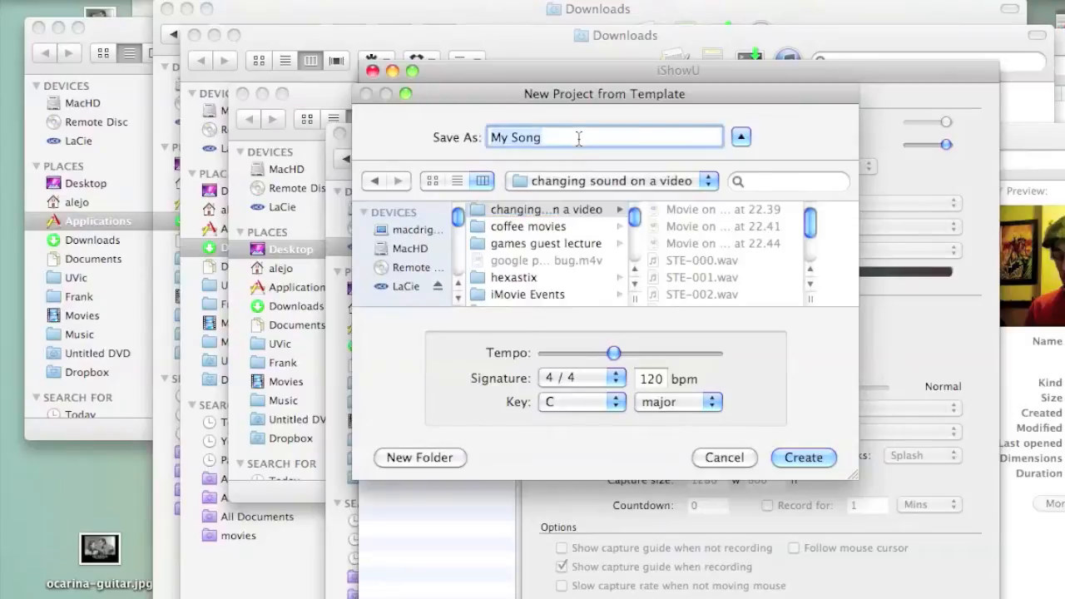
Create the project with the name "combine intro with sound from h2"
{"action": "type", "text": "comg"}
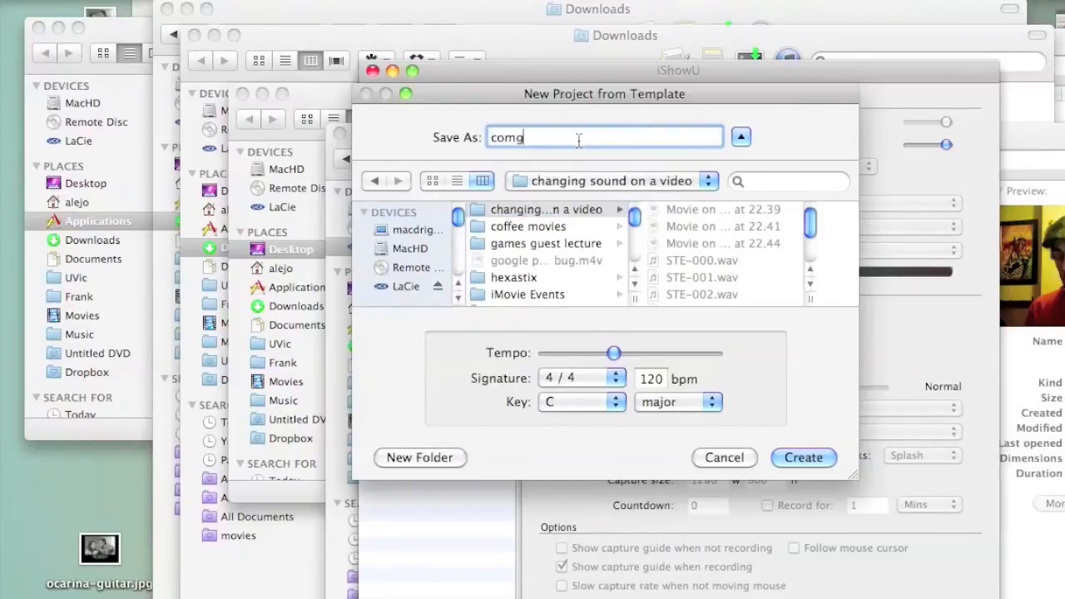
{"action": "key", "text": "BackSpace"}
{"action": "type", "text": "bine intro with sound from h2"}
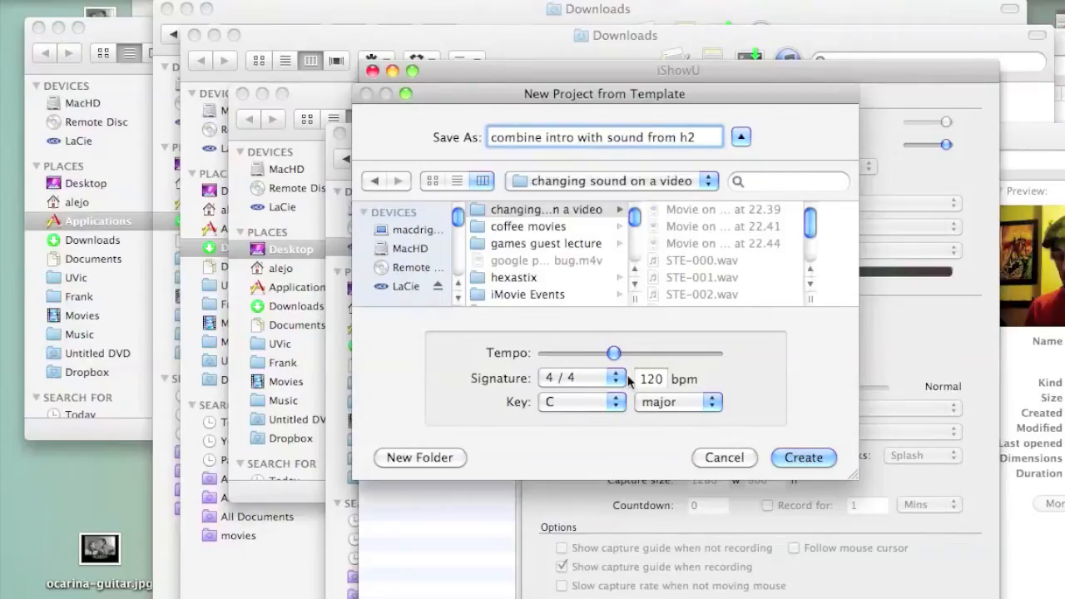
{"action": "left_click", "coordinate": [796, 457]}
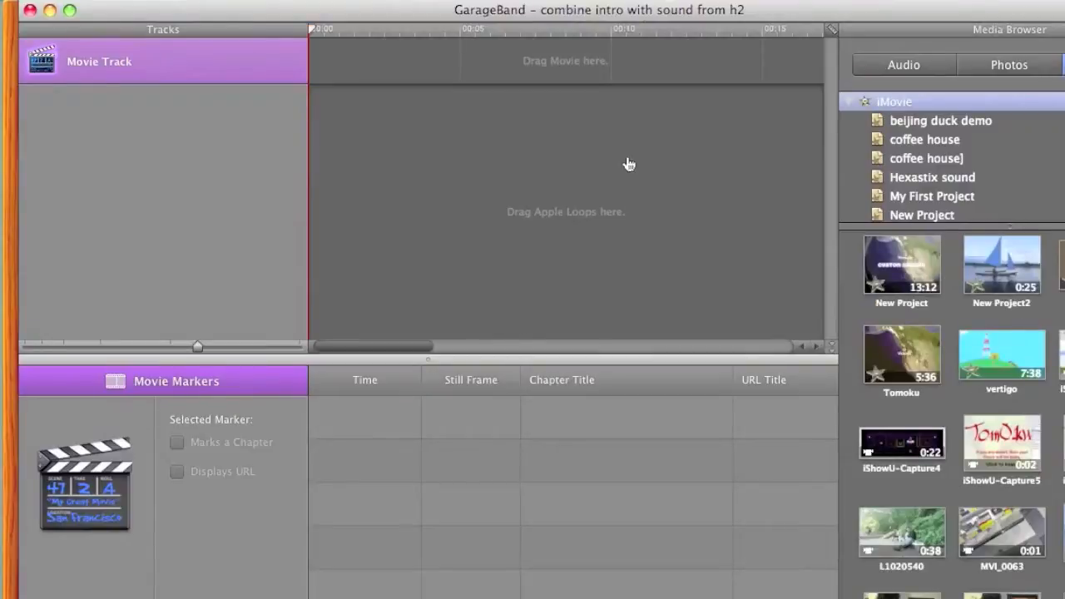
Switch to Finder and add "Movie on 2010-12-16 at 22.41" from the "changing sound on a video" folder to the project's movie track
{"action": "key", "text": "super+Tab"}
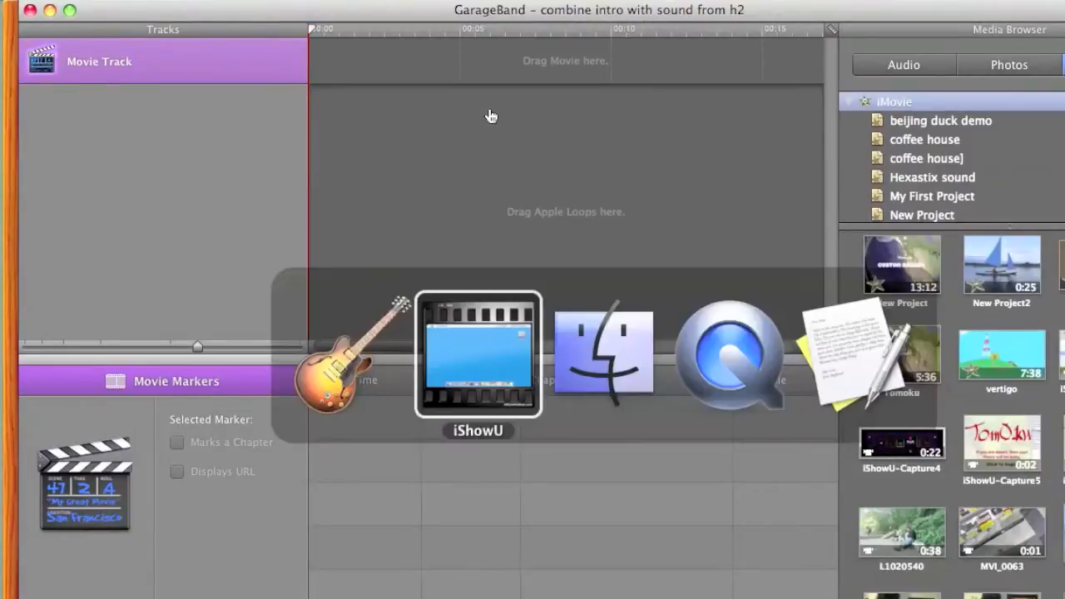
{"action": "left_click", "coordinate": [601, 364]}
{"action": "left_click_drag", "start_coordinate": [669, 172], "coordinate": [681, 149]}
{"action": "left_click", "coordinate": [870, 208]}
{"action": "left_click", "coordinate": [877, 230]}
{"action": "left_click", "coordinate": [887, 203]}
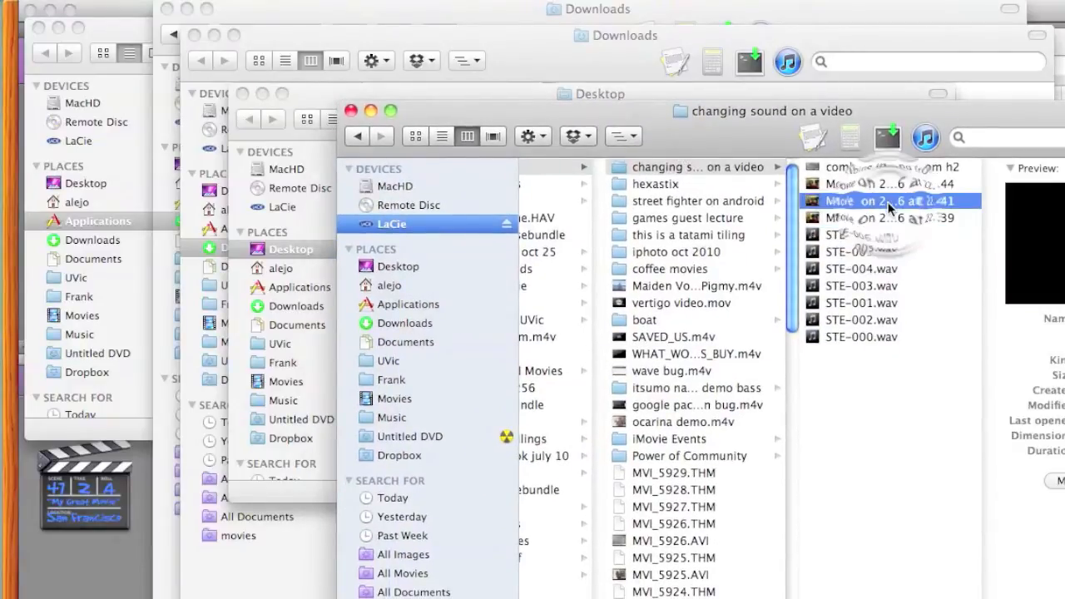
{"action": "left_click_drag", "start_coordinate": [899, 201], "coordinate": [580, 58]}
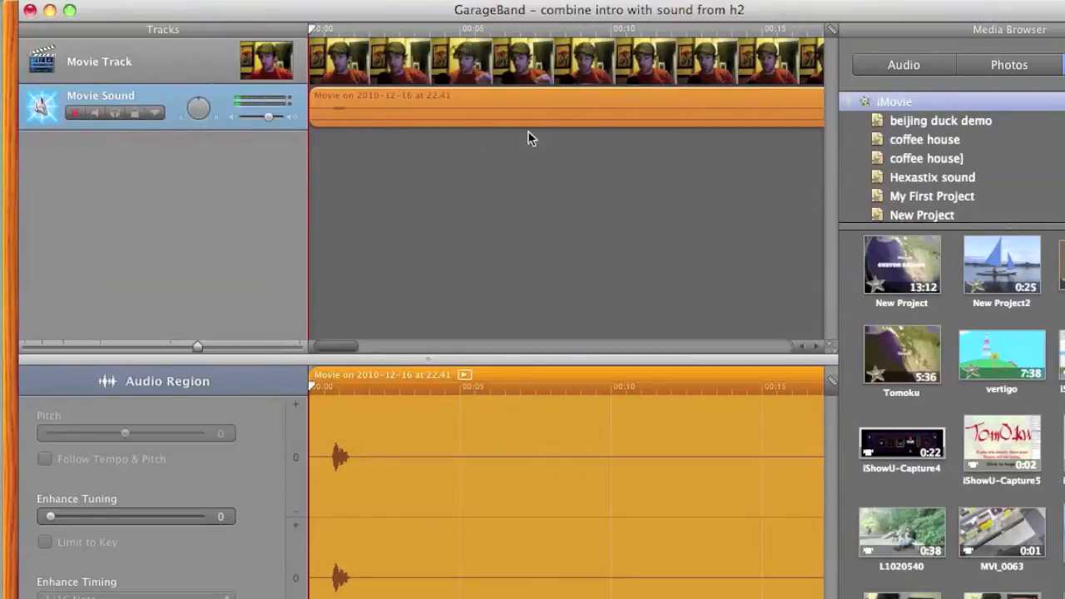
Bring in STE-005.wav from Finder as a new audio track below Movie Sound, starting at about 2.6 seconds
{"action": "key", "text": "super+Tab"}
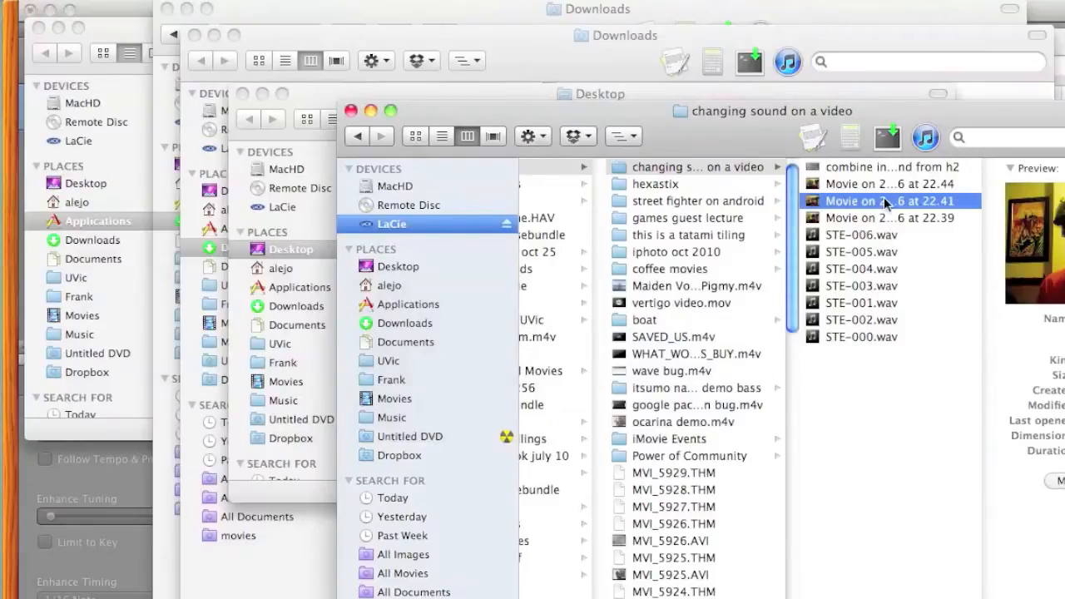
{"action": "key", "text": "super+Tab"}
{"action": "key", "text": "space"}
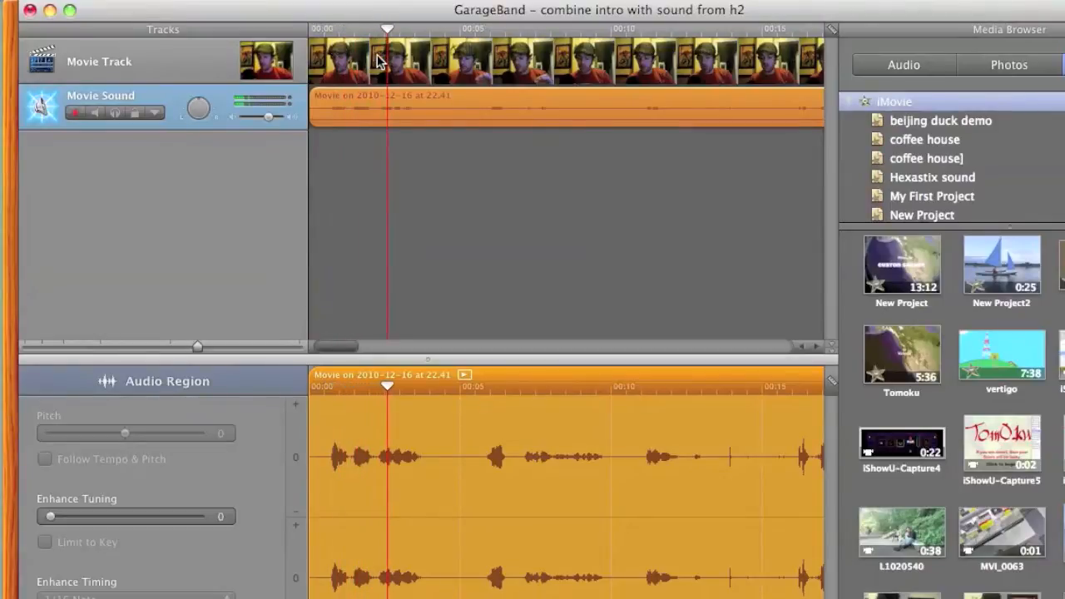
{"action": "key", "text": "super+Tab"}
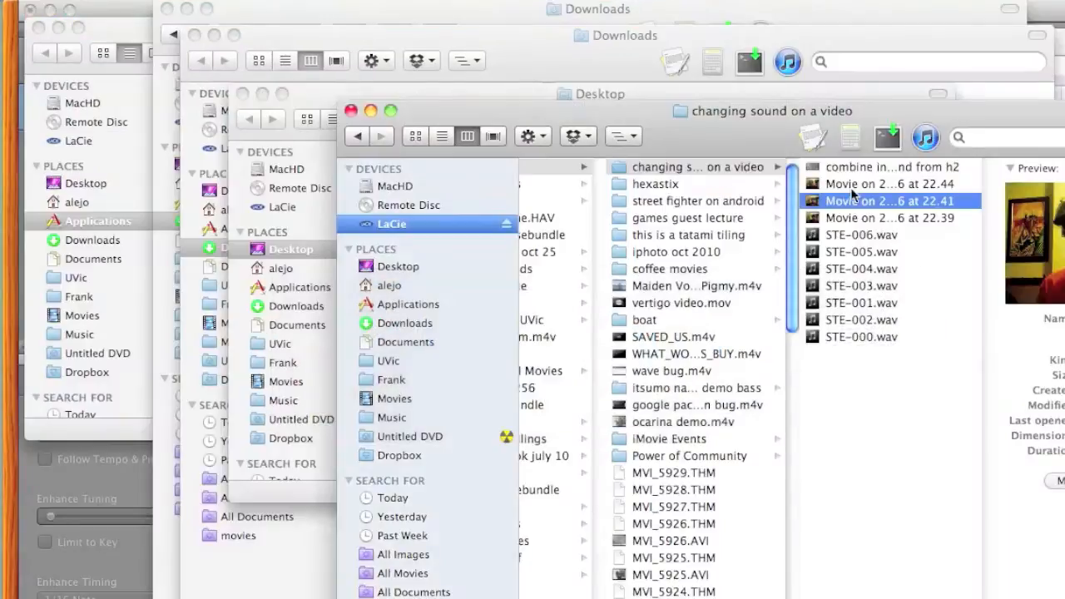
{"action": "left_click_drag", "start_coordinate": [889, 252], "coordinate": [386, 259]}
{"action": "key", "text": "super+Tab"}
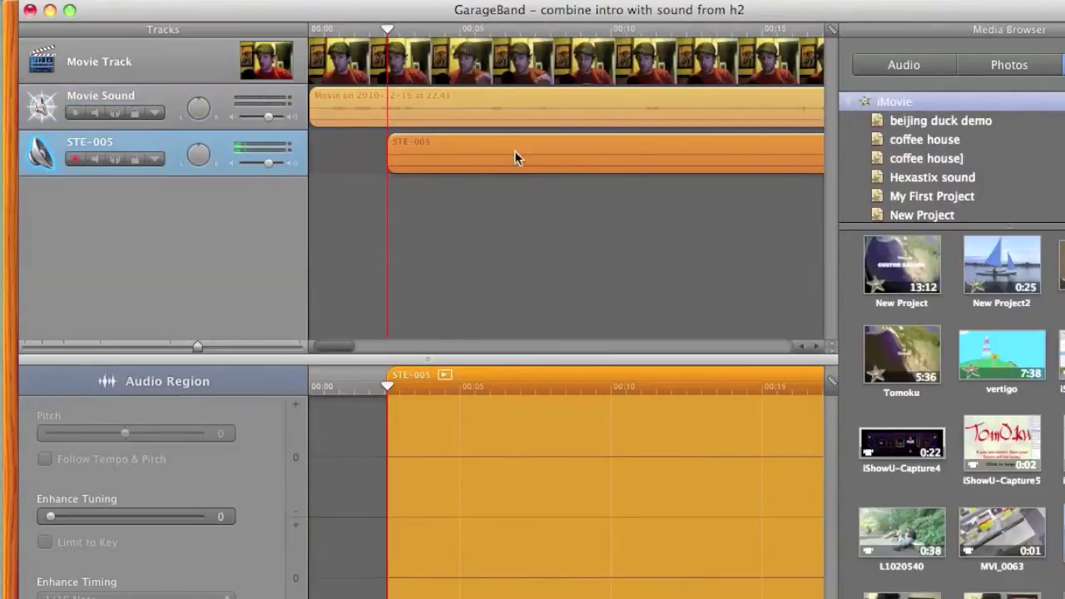
Turn the Movie Sound volume nearly all the way down and listen to the STE-005 recording at several points
{"action": "scroll", "coordinate": [516, 154], "scroll_direction": "right", "scroll_amount": 5}
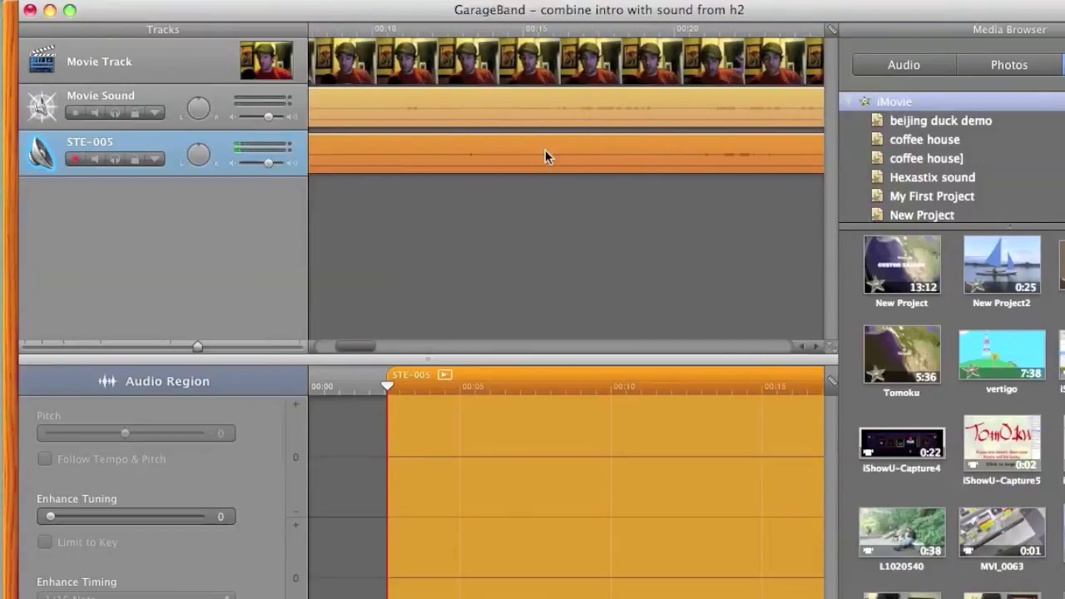
{"action": "left_click_drag", "start_coordinate": [267, 116], "coordinate": [232, 122]}
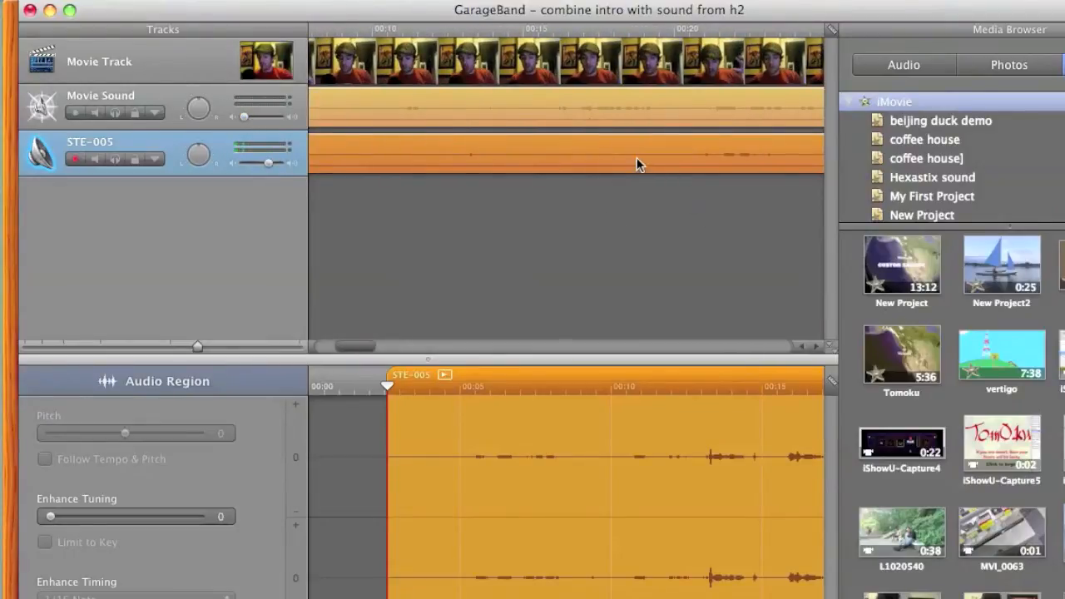
{"action": "scroll", "coordinate": [671, 169], "scroll_direction": "right", "scroll_amount": 2}
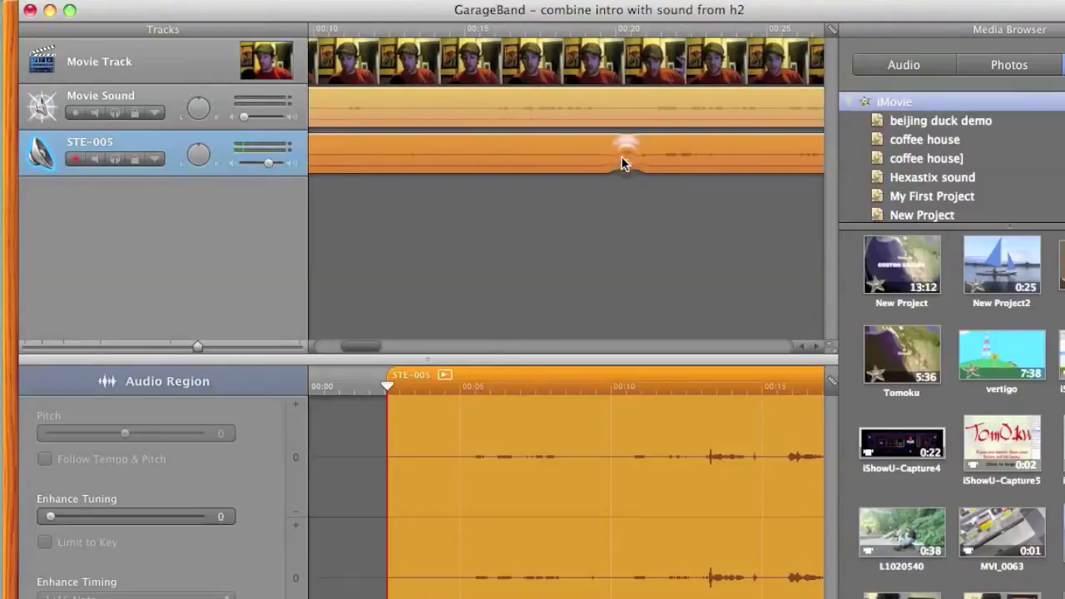
{"action": "left_click", "coordinate": [653, 113]}
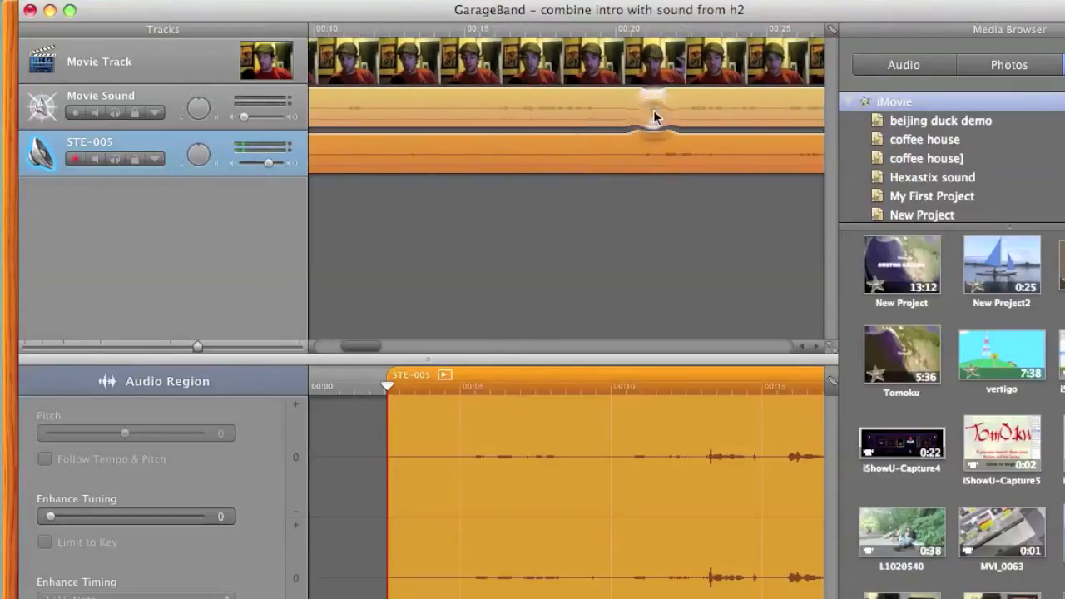
{"action": "left_click", "coordinate": [629, 32]}
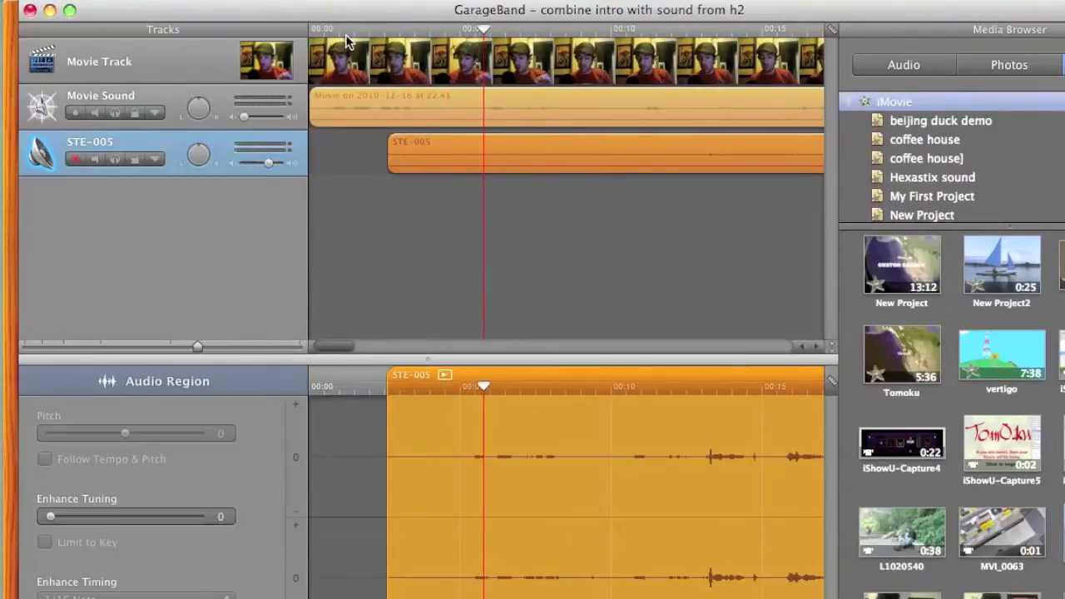
{"action": "left_click", "coordinate": [331, 30]}
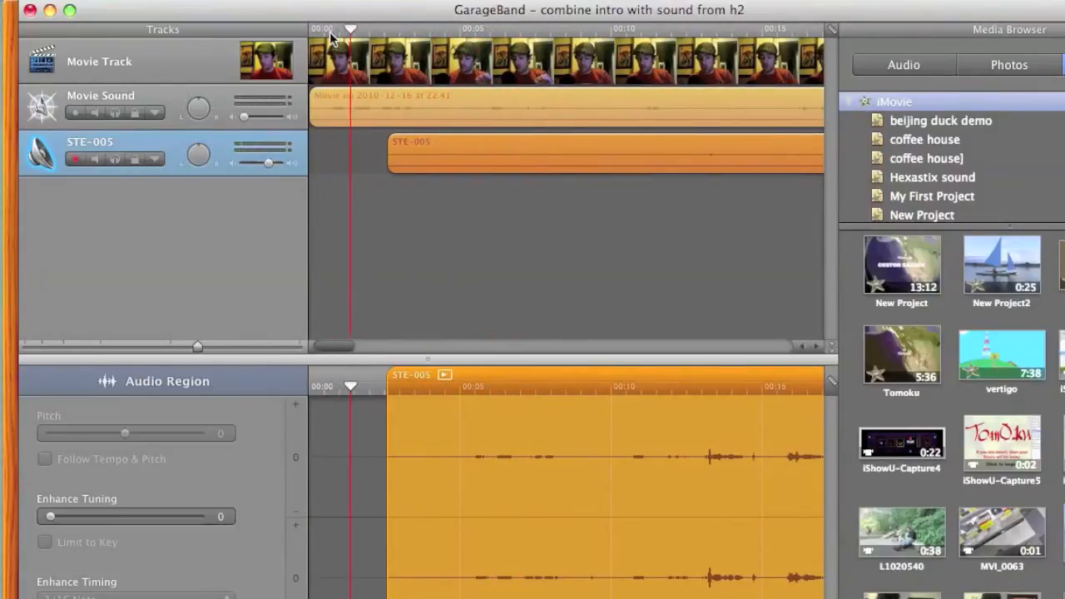
Turn the Movie Sound volume back up and replay the first seconds of the project
{"action": "left_click", "coordinate": [279, 116]}
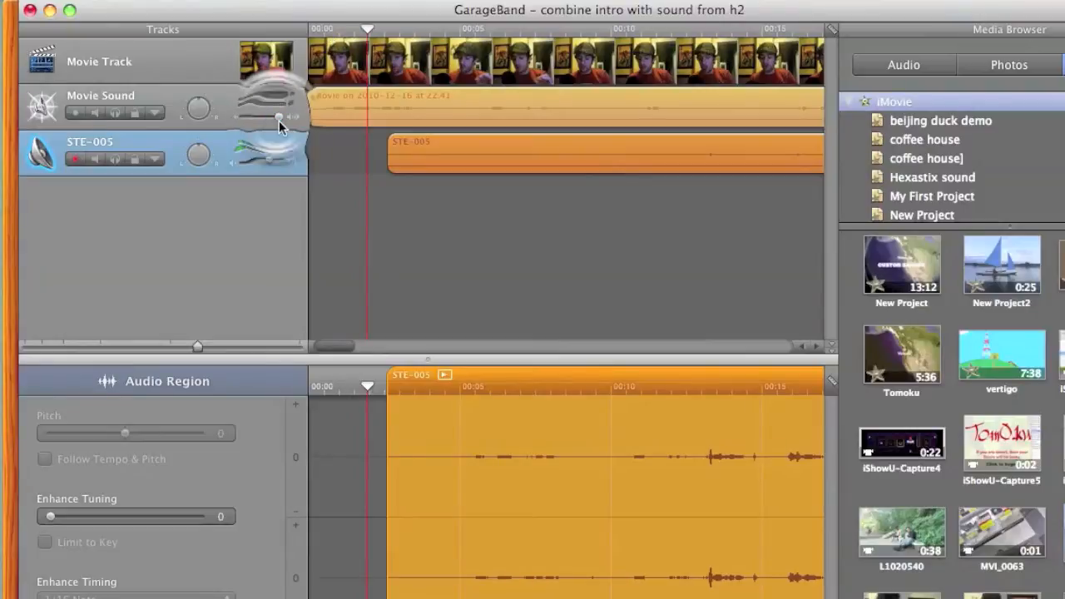
{"action": "left_click", "coordinate": [331, 30]}
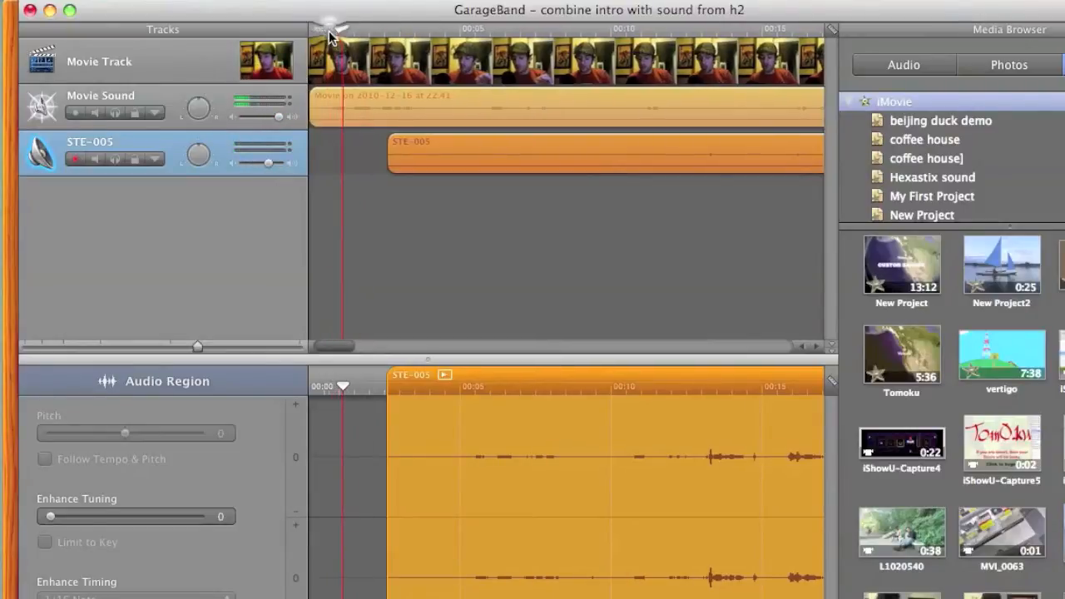
{"action": "key", "text": "space"}
Move the STE-005 region to the start of the timeline and delete its silent first 2.5 seconds or so
{"action": "left_click_drag", "start_coordinate": [560, 150], "coordinate": [463, 150]}
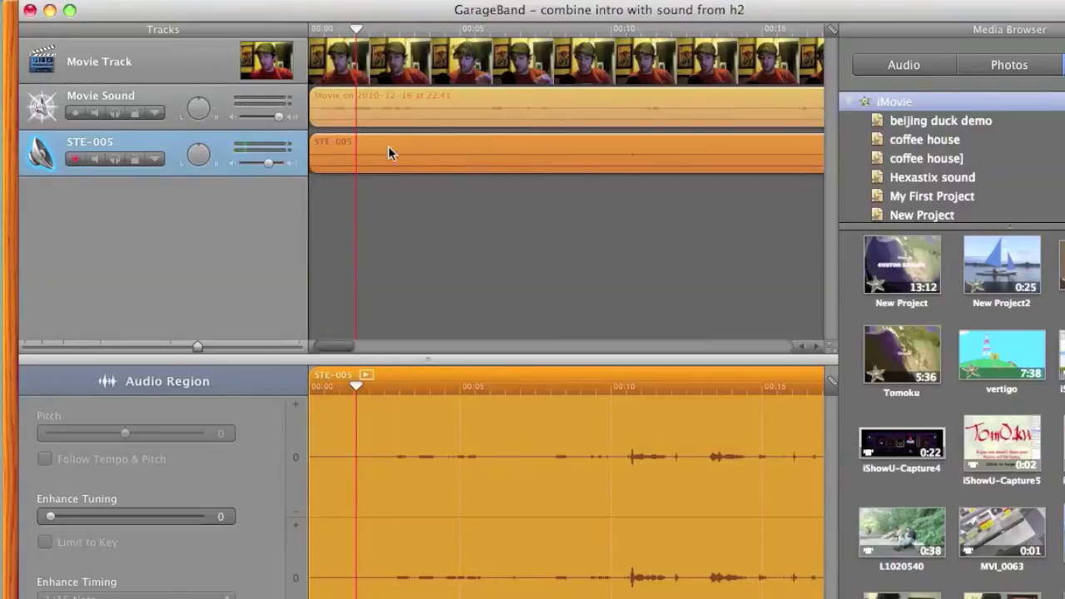
{"action": "left_click_drag", "start_coordinate": [357, 33], "coordinate": [332, 35]}
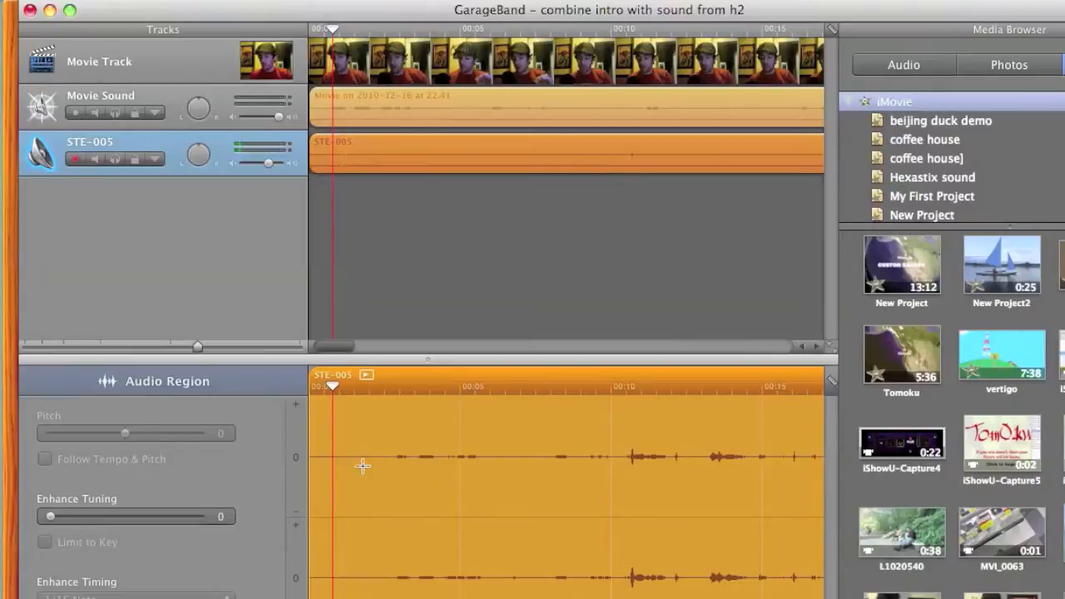
{"action": "left_click_drag", "start_coordinate": [385, 462], "coordinate": [285, 463]}
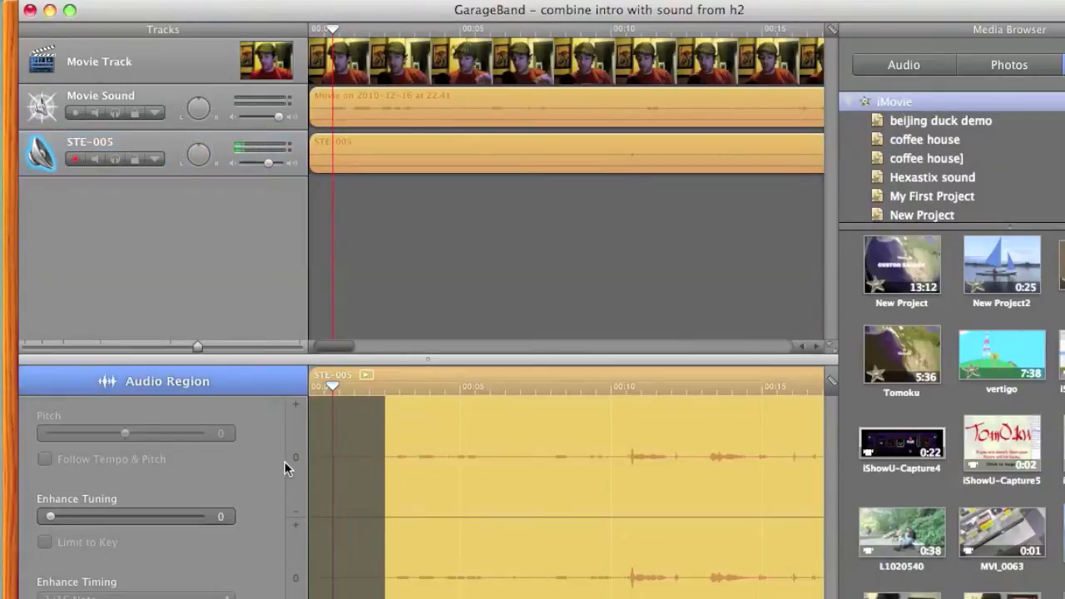
{"action": "key", "text": "Delete"}
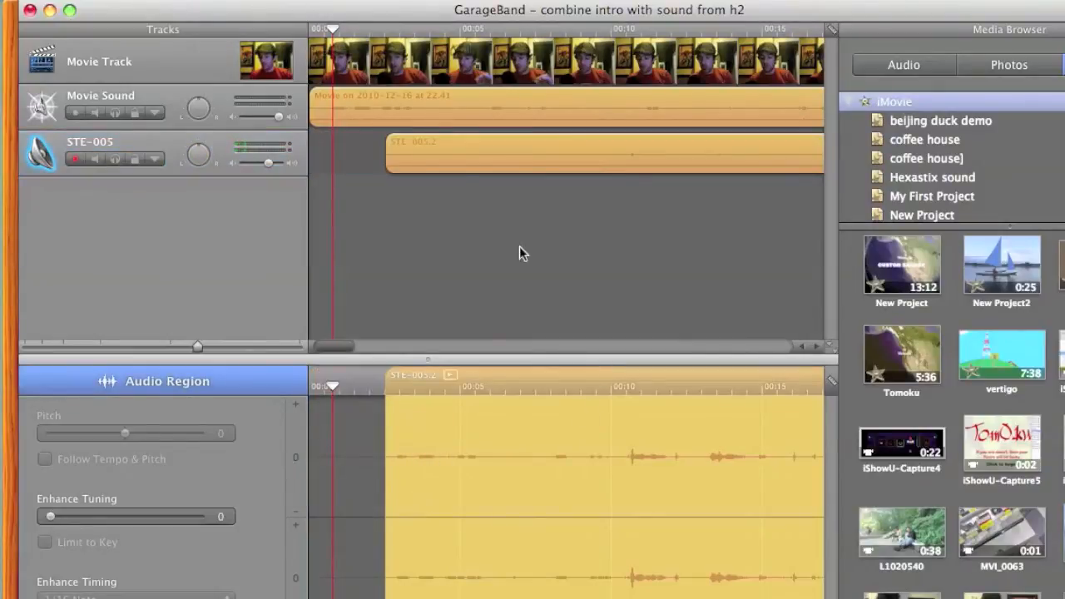
Shift the trimmed STE-005 region to start at about 0.5 seconds and check its sync by playing from about 0.8 seconds
{"action": "left_click_drag", "start_coordinate": [458, 167], "coordinate": [411, 163]}
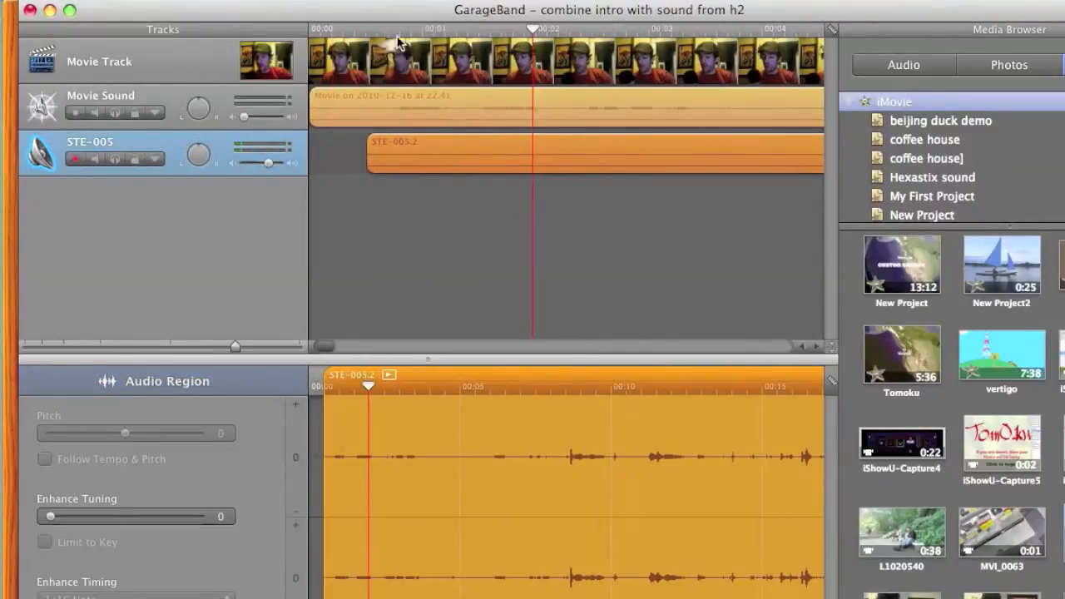
{"action": "left_click", "coordinate": [398, 33]}
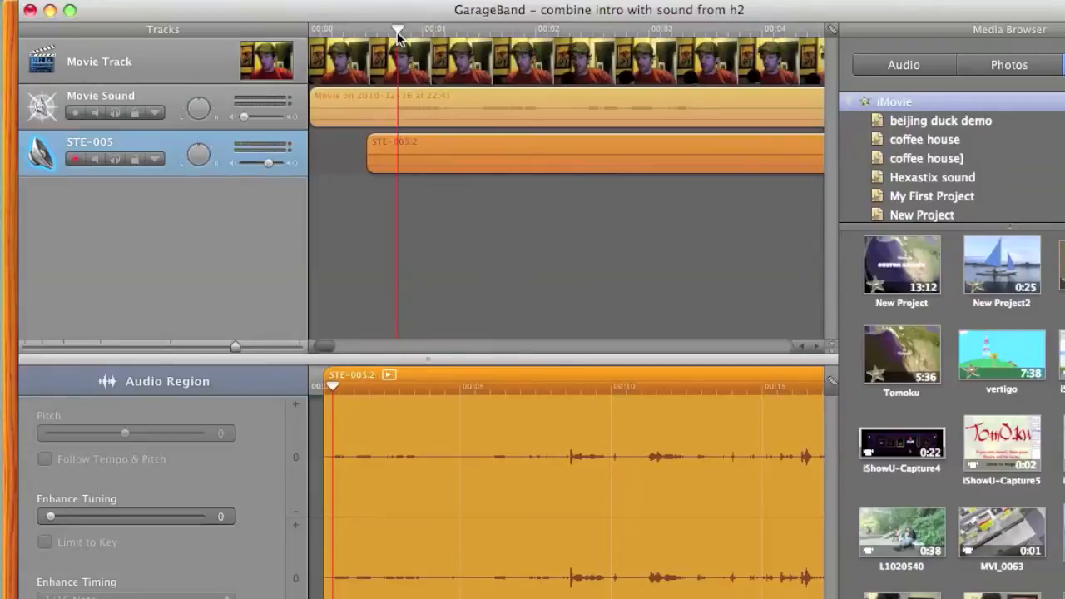
{"action": "key", "text": "space"}
{"action": "scroll", "coordinate": [385, 32], "scroll_direction": "right", "scroll_amount": 1}
{"action": "scroll", "coordinate": [381, 31], "scroll_direction": "left", "scroll_amount": 1}
{"action": "key", "text": "space"}
{"action": "left_click", "coordinate": [402, 32]}
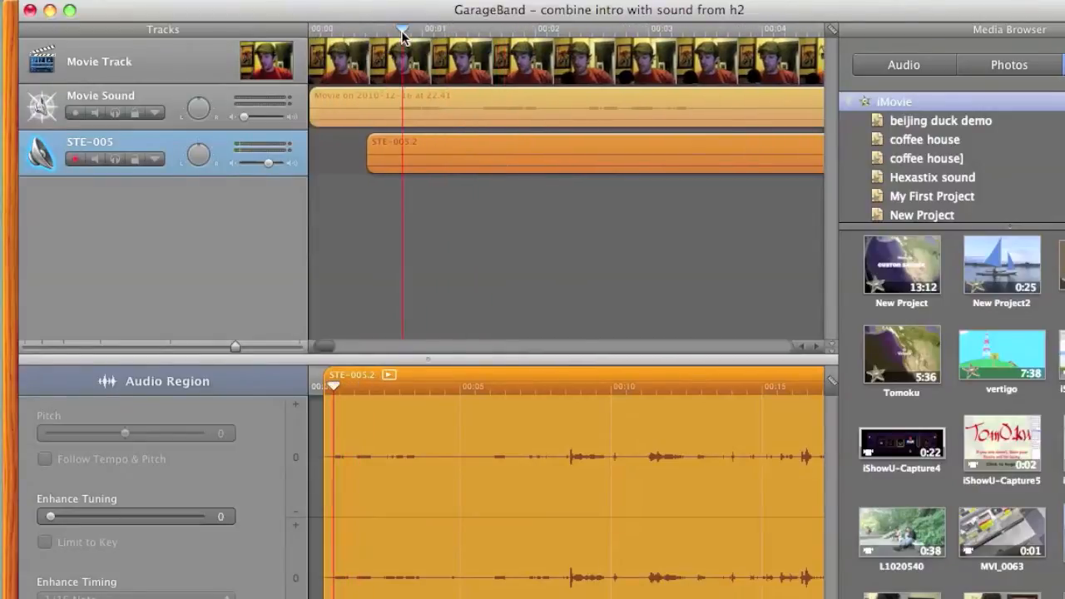
Raise the Movie Sound volume, play both audio tracks together to compare their sync, and return the playhead to the start
{"action": "left_click_drag", "start_coordinate": [243, 117], "coordinate": [290, 120]}
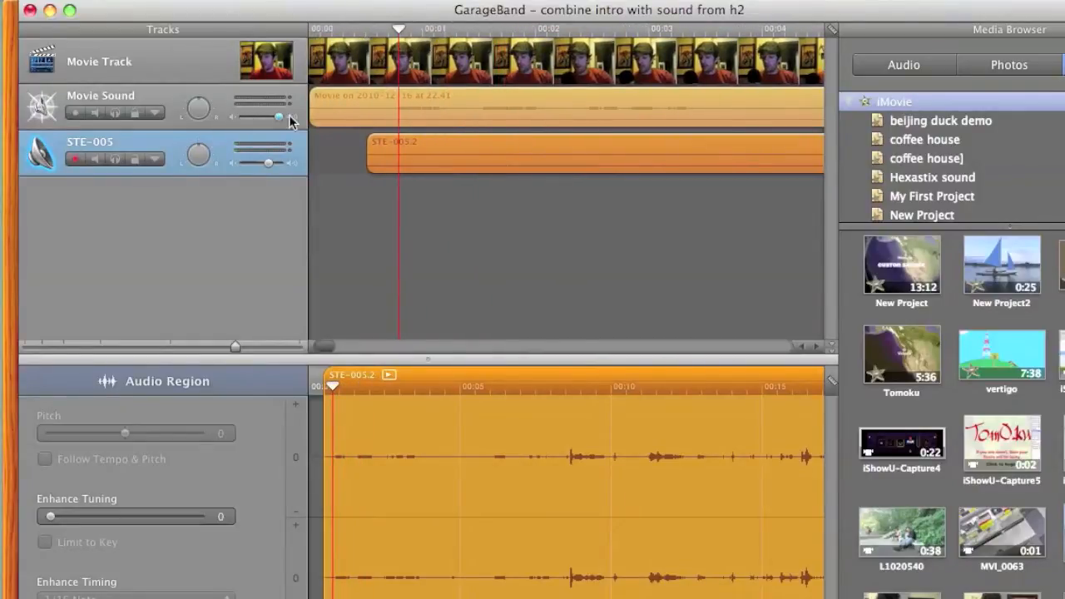
{"action": "key", "text": "space"}
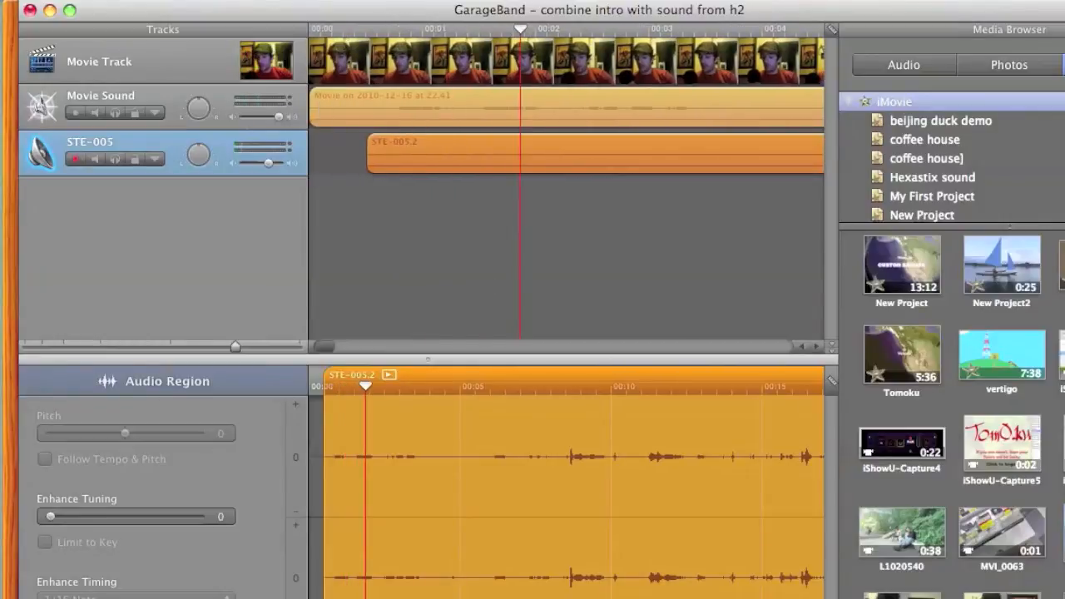
{"action": "key", "text": "space"}
{"action": "key", "text": "Return"}
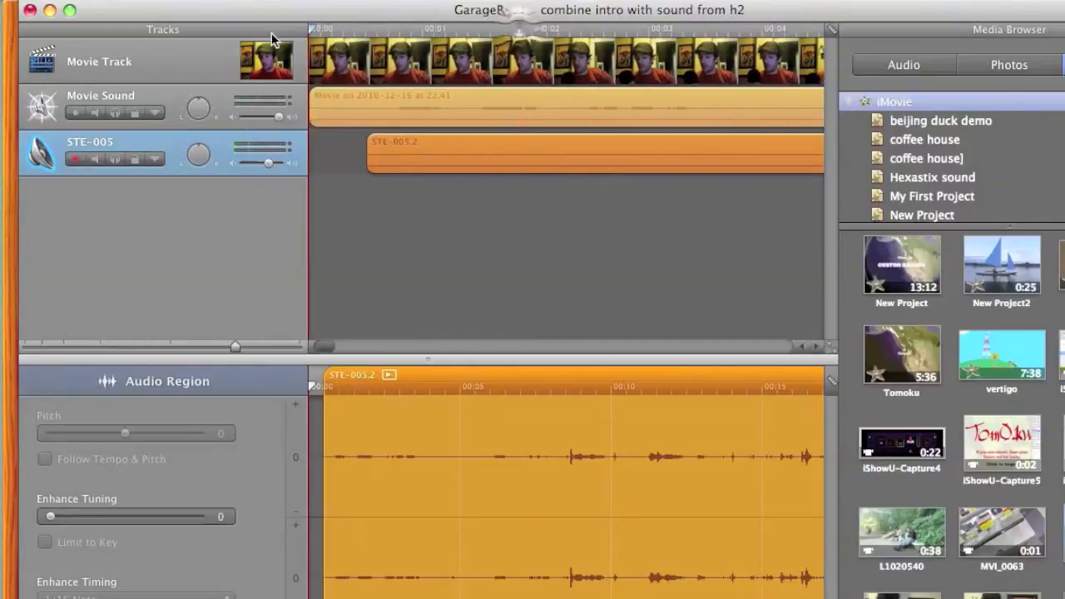
Show the STE-005 track's volume automation and raise its Track Volume level
{"action": "left_click", "coordinate": [346, 112]}
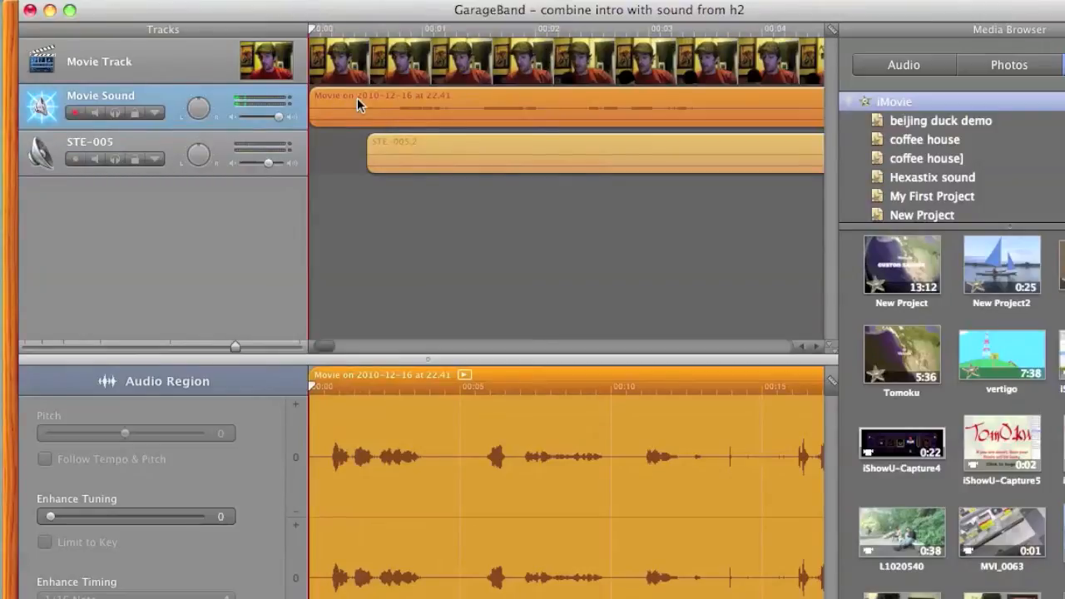
{"action": "left_click", "coordinate": [393, 147]}
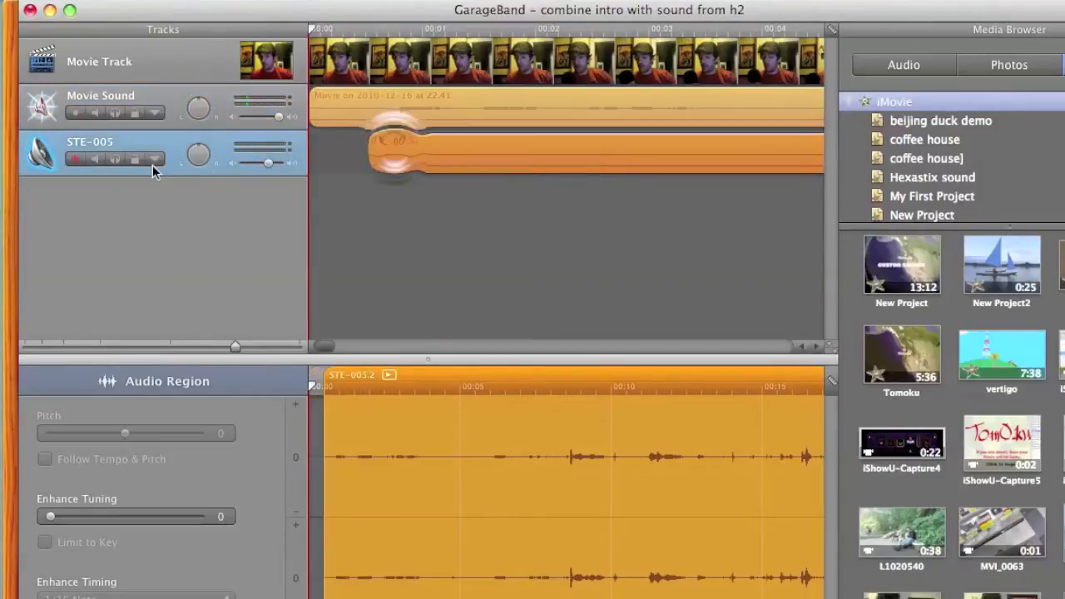
{"action": "left_click", "coordinate": [155, 159]}
{"action": "left_click", "coordinate": [126, 200]}
{"action": "left_click", "coordinate": [99, 202]}
{"action": "left_click", "coordinate": [310, 195]}
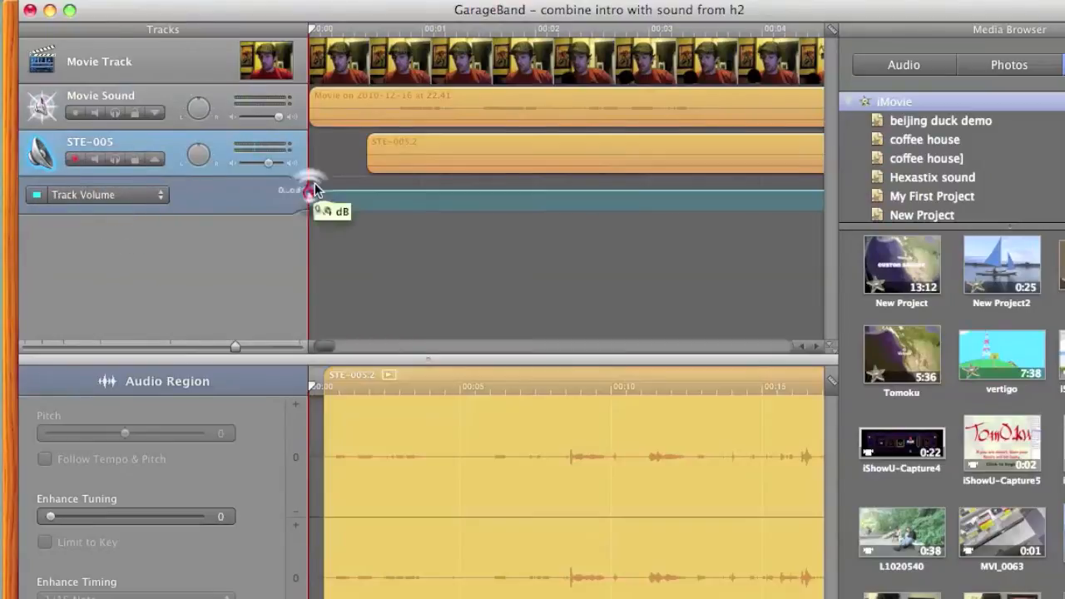
{"action": "mouse_move", "coordinate": [314, 188]}
{"action": "left_mouse_down"}
{"action": "mouse_move", "coordinate": [333, 183]}
{"action": "mouse_move", "coordinate": [313, 182]}
{"action": "left_mouse_up"}
{"action": "left_click_drag", "start_coordinate": [309, 348], "coordinate": [235, 344]}
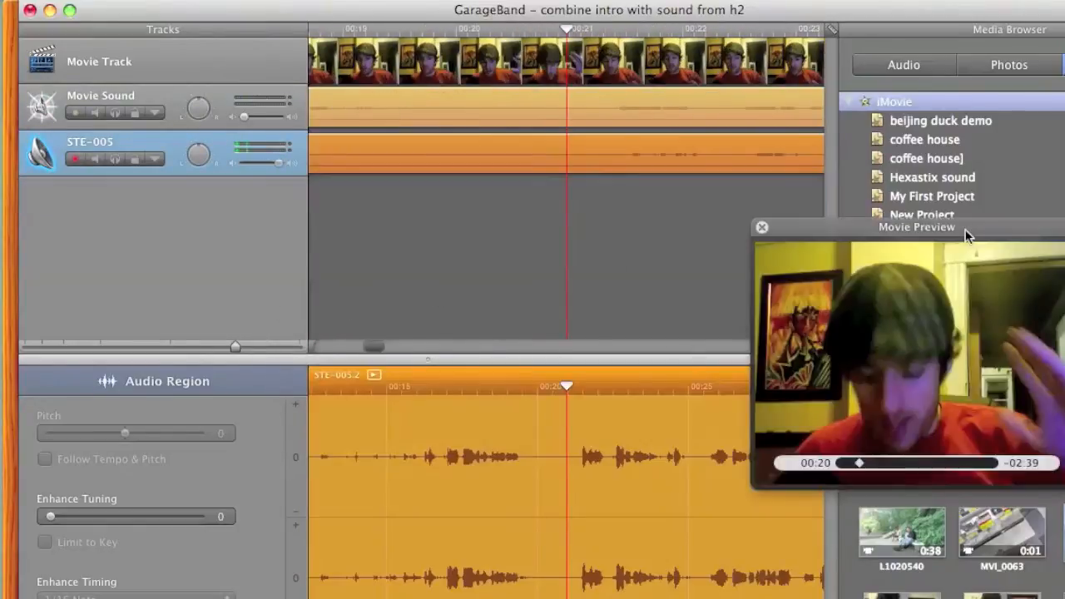
Move the Movie Preview window off the timeline area and delete the Movie Sound track
{"action": "left_click_drag", "start_coordinate": [968, 229], "coordinate": [875, 190]}
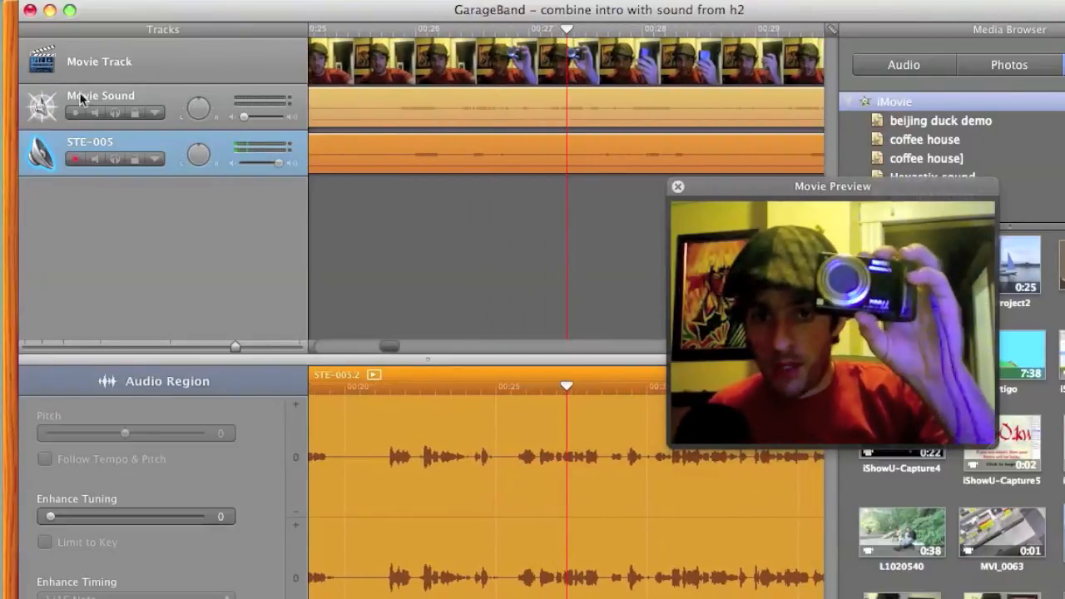
{"action": "left_click", "coordinate": [158, 92]}
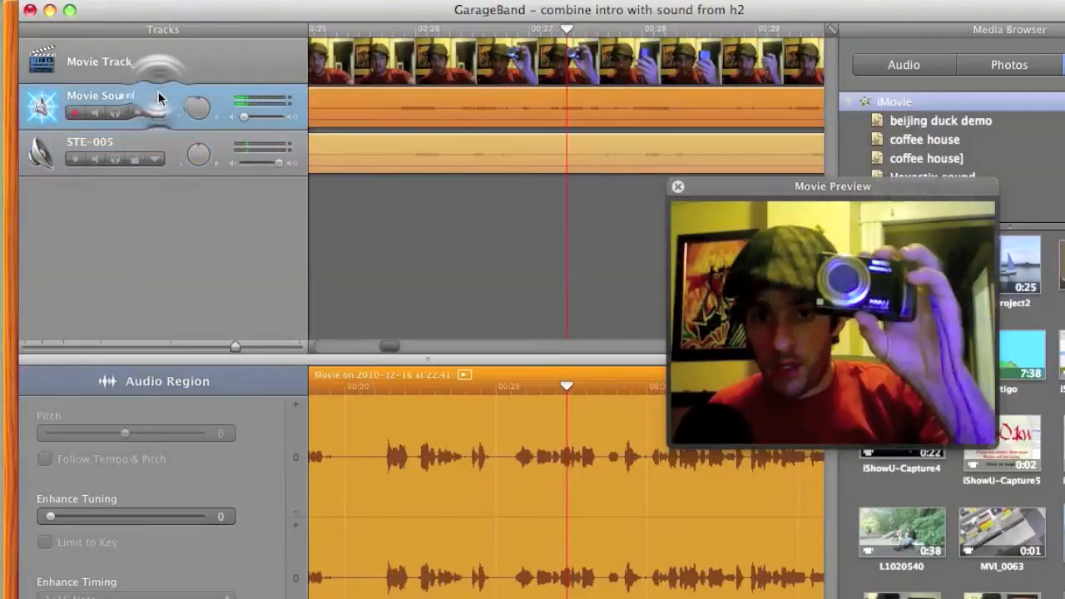
{"action": "key", "text": "super+BackSpace"}
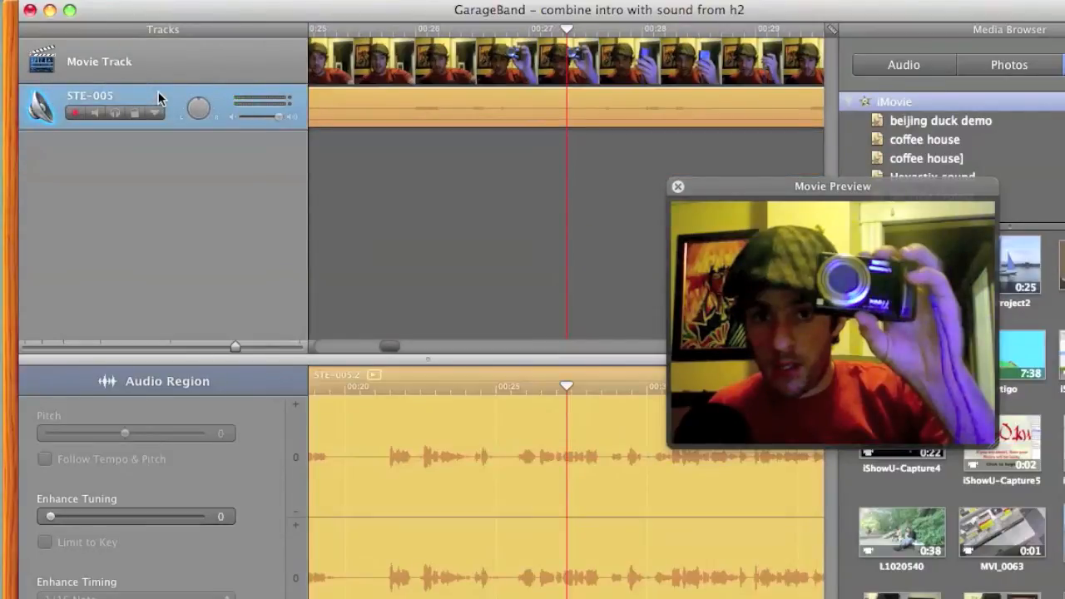
Close the Movie Preview window and place the playhead at the end of the movie, at about 02:48
{"action": "left_click_drag", "start_coordinate": [768, 183], "coordinate": [766, 280]}
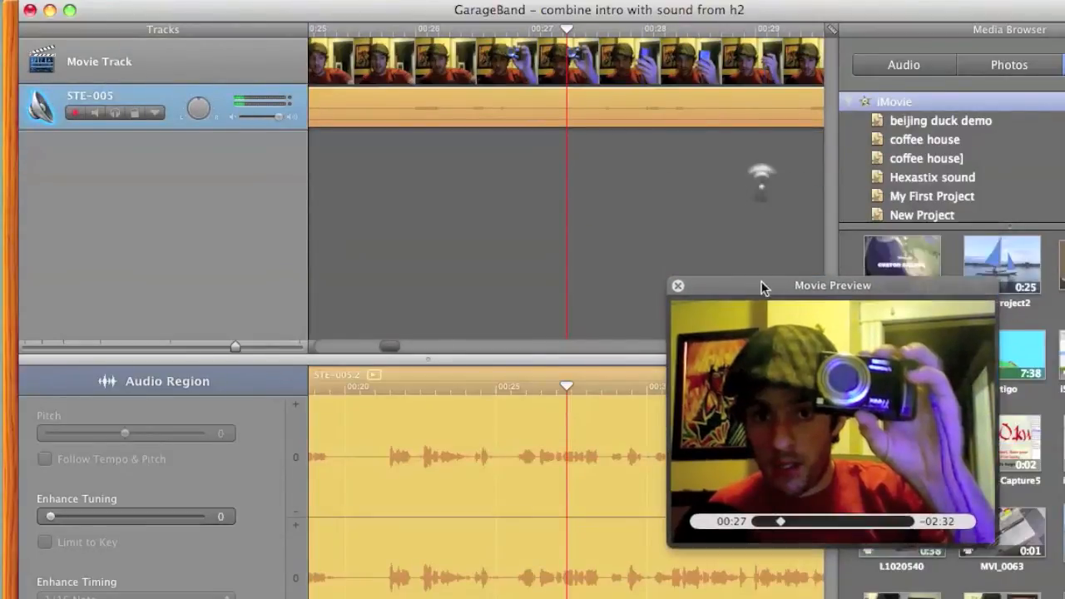
{"action": "left_click_drag", "start_coordinate": [567, 31], "coordinate": [782, 309]}
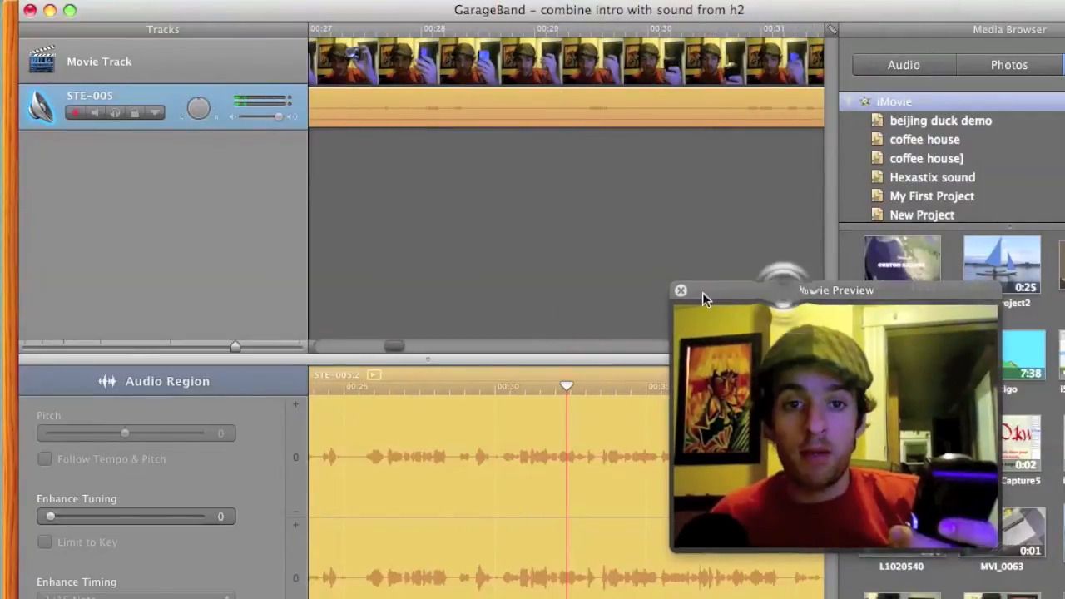
{"action": "left_click", "coordinate": [681, 289]}
{"action": "left_click_drag", "start_coordinate": [397, 349], "coordinate": [758, 348]}
{"action": "left_click", "coordinate": [499, 34]}
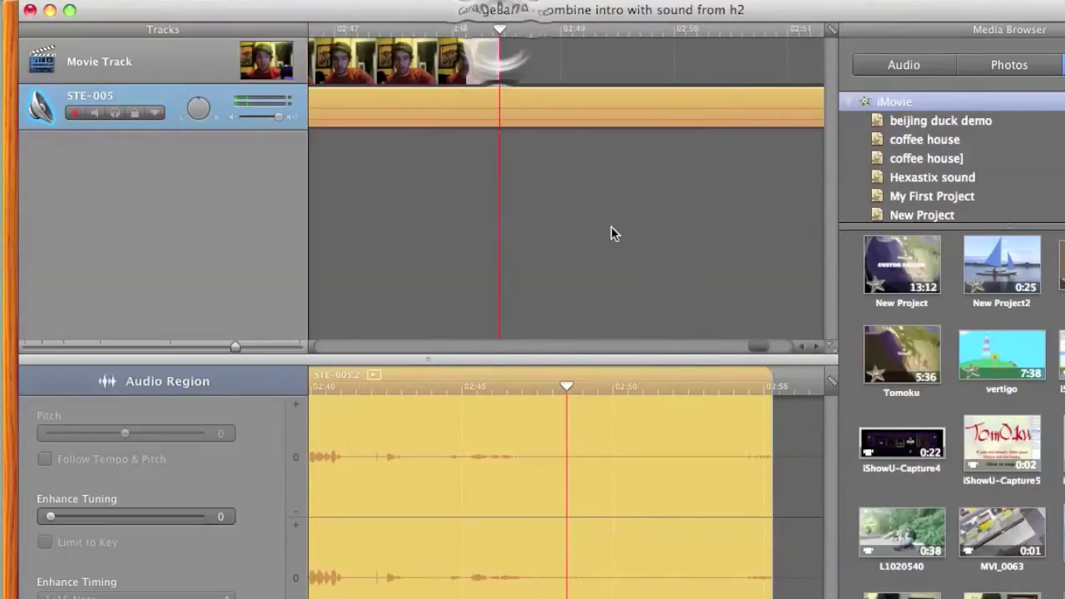
Remove the part of the STE-005 region that extends past the end of the movie
{"action": "scroll", "coordinate": [569, 407], "scroll_direction": "right", "scroll_amount": 1}
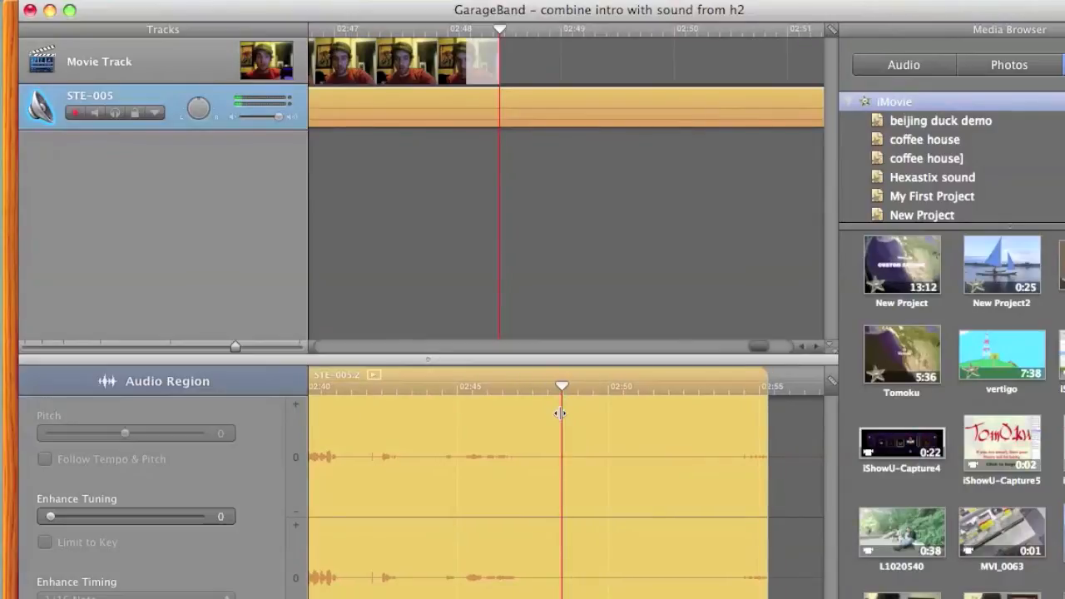
{"action": "left_click", "coordinate": [561, 411]}
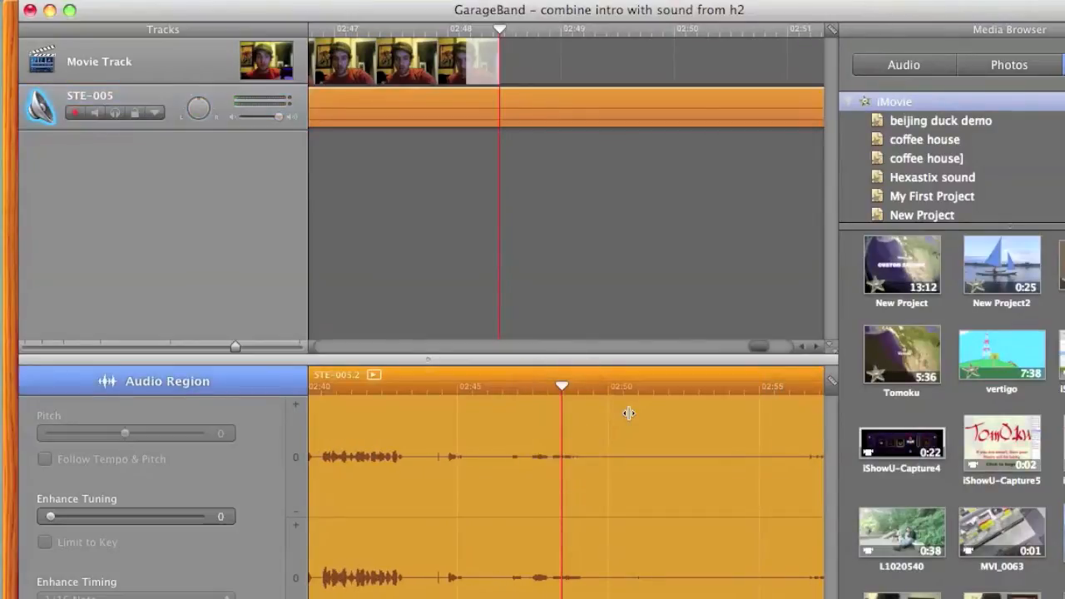
{"action": "left_click", "coordinate": [791, 426]}
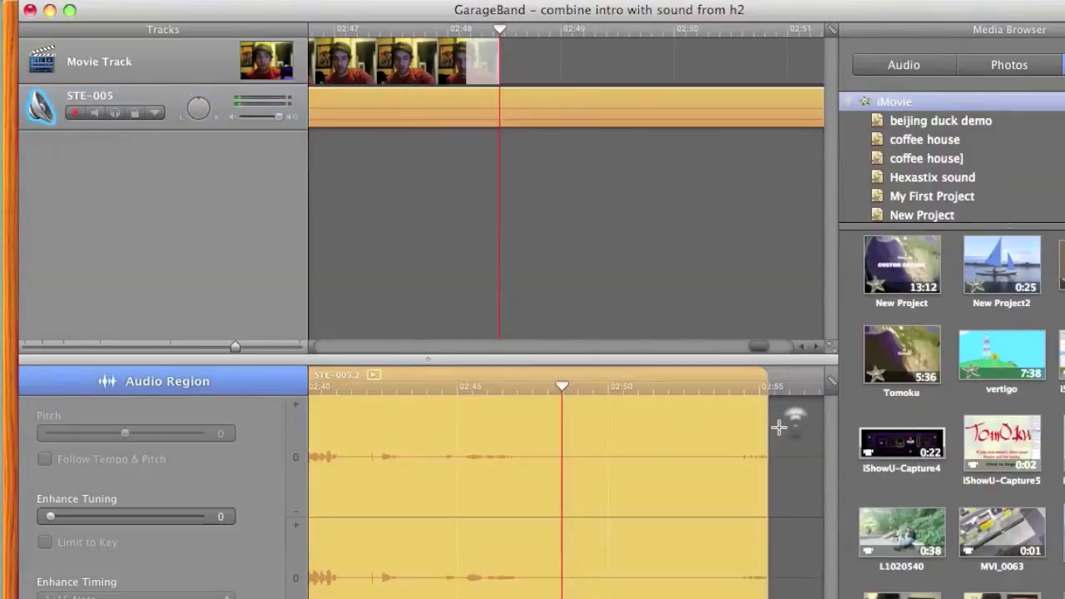
{"action": "left_click", "coordinate": [595, 411]}
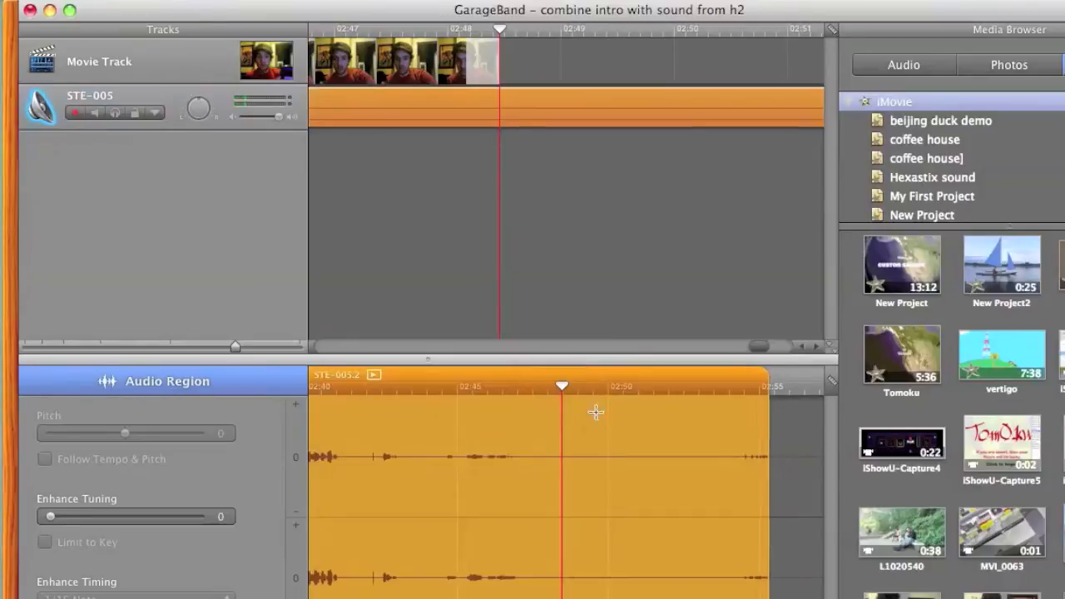
{"action": "left_click", "coordinate": [771, 412]}
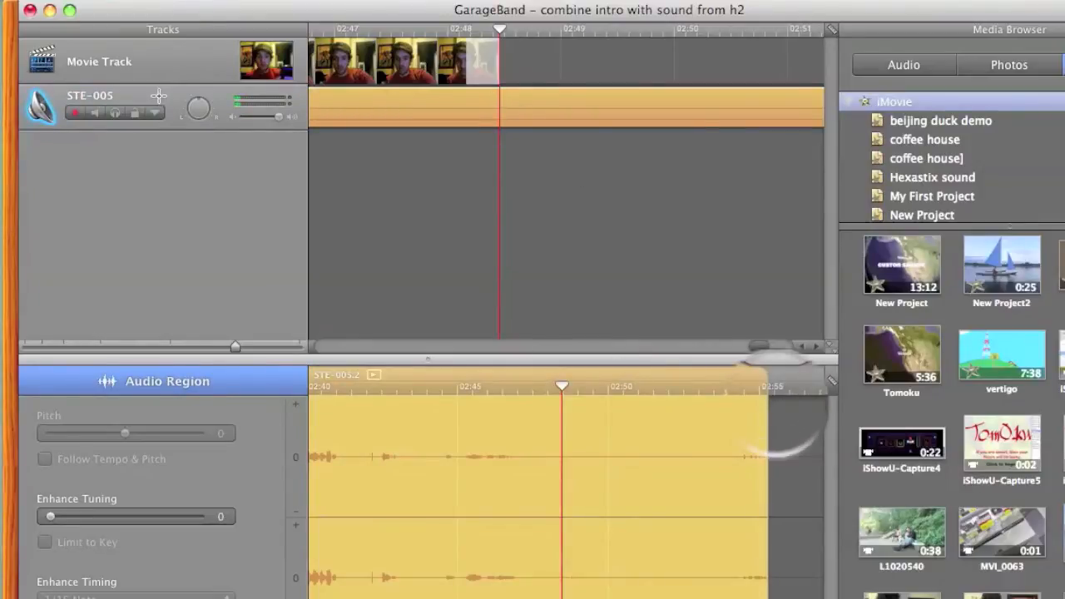
{"action": "left_click", "coordinate": [611, 410]}
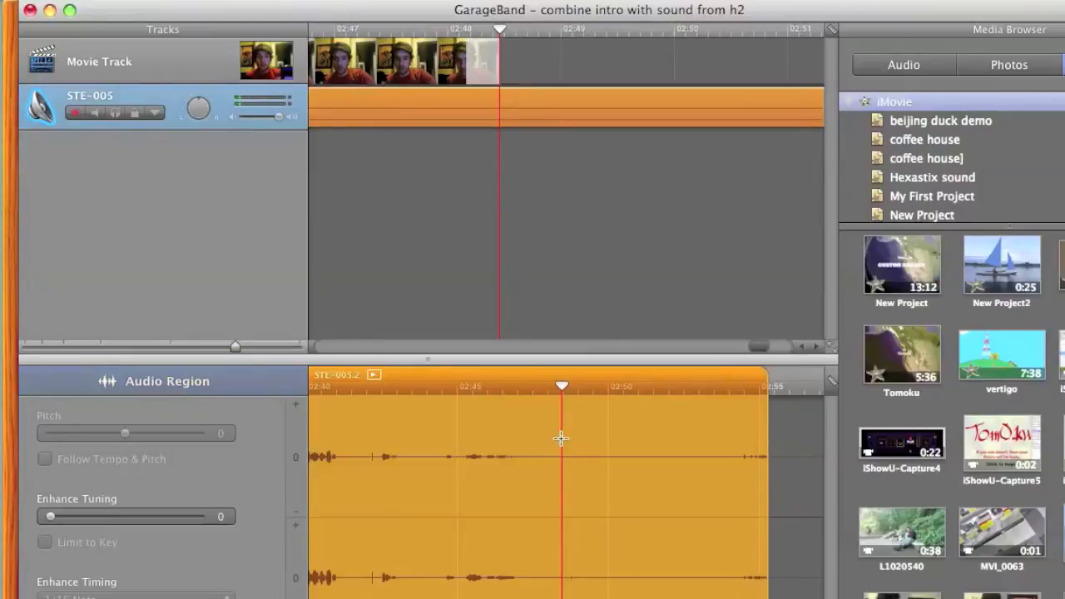
{"action": "left_click_drag", "start_coordinate": [561, 438], "coordinate": [619, 445]}
{"action": "key", "text": "Delete"}
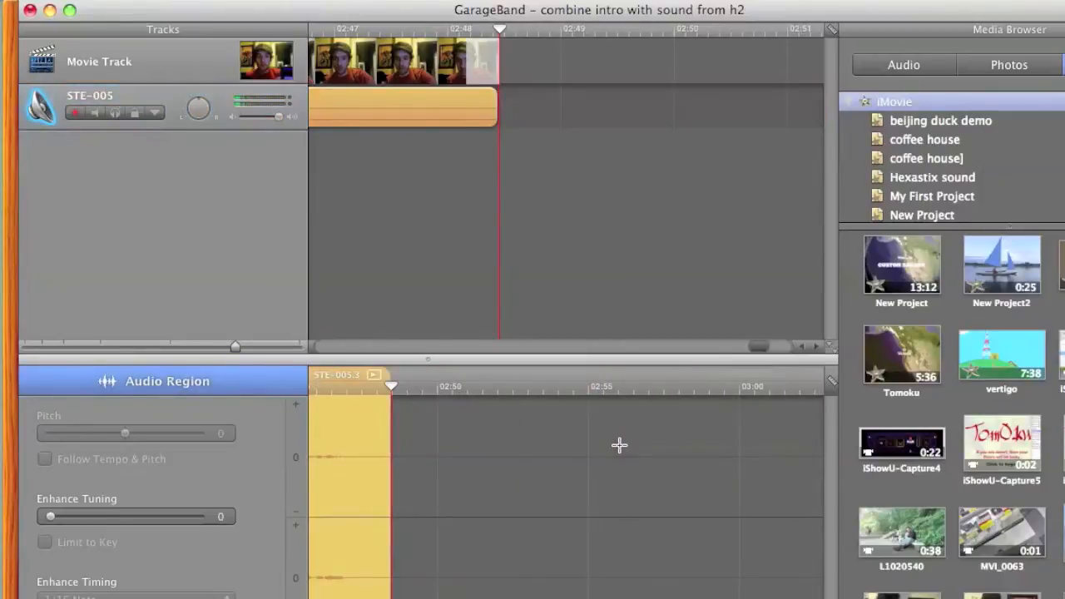
Check the trimmed ending by playing the project from about 02:47, and play an earlier passage from about 02:36
{"action": "scroll", "coordinate": [619, 445], "scroll_direction": "left", "scroll_amount": 10}
{"action": "scroll", "coordinate": [619, 445], "scroll_direction": "right", "scroll_amount": 2}
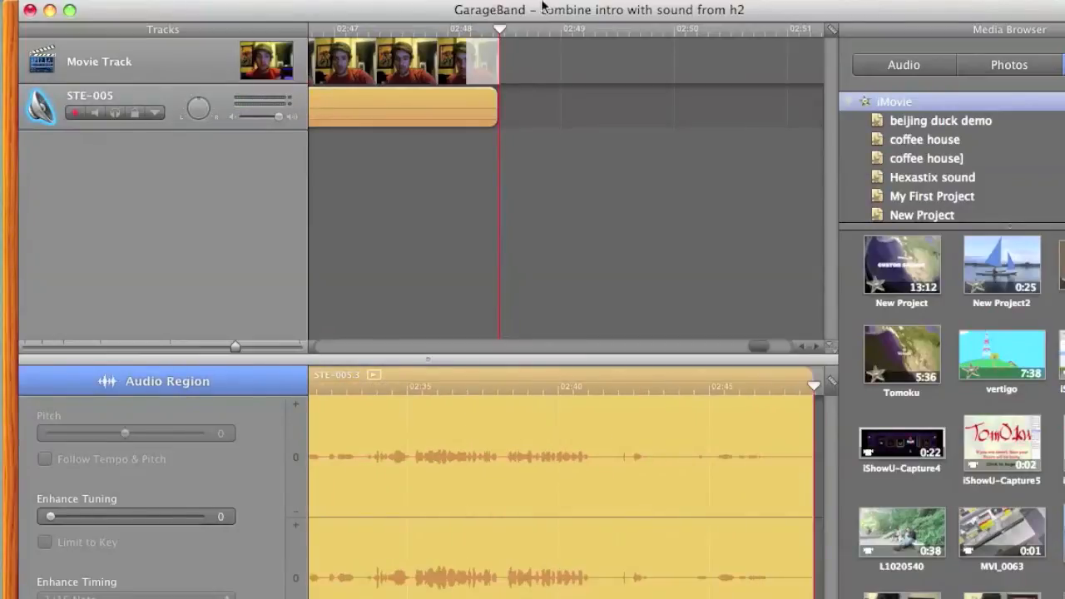
{"action": "left_click", "coordinate": [464, 33]}
{"action": "left_click", "coordinate": [414, 28]}
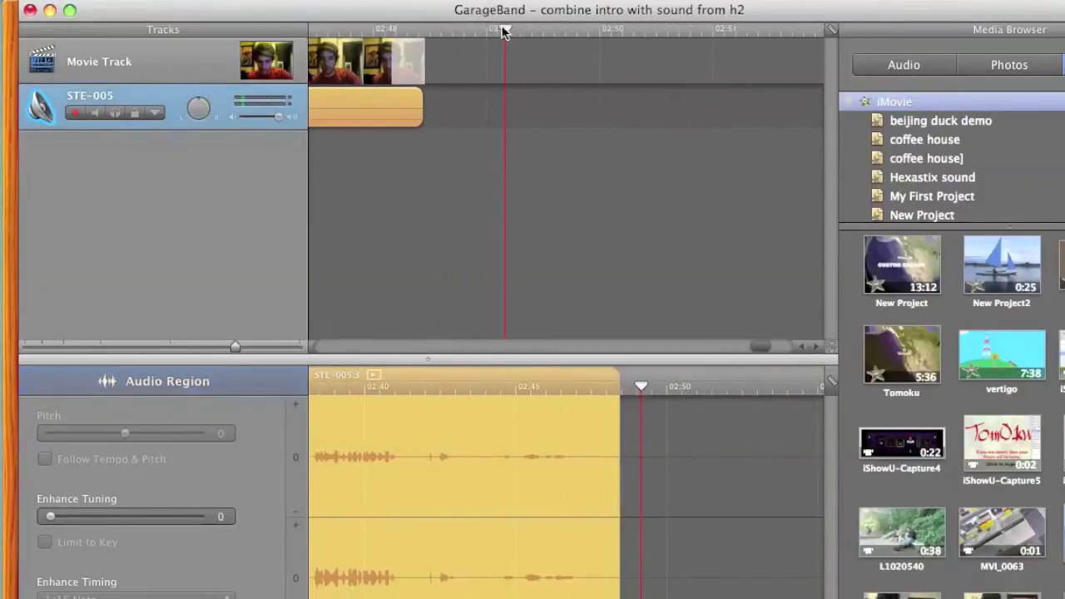
{"action": "scroll", "coordinate": [456, 108], "scroll_direction": "left", "scroll_amount": 10}
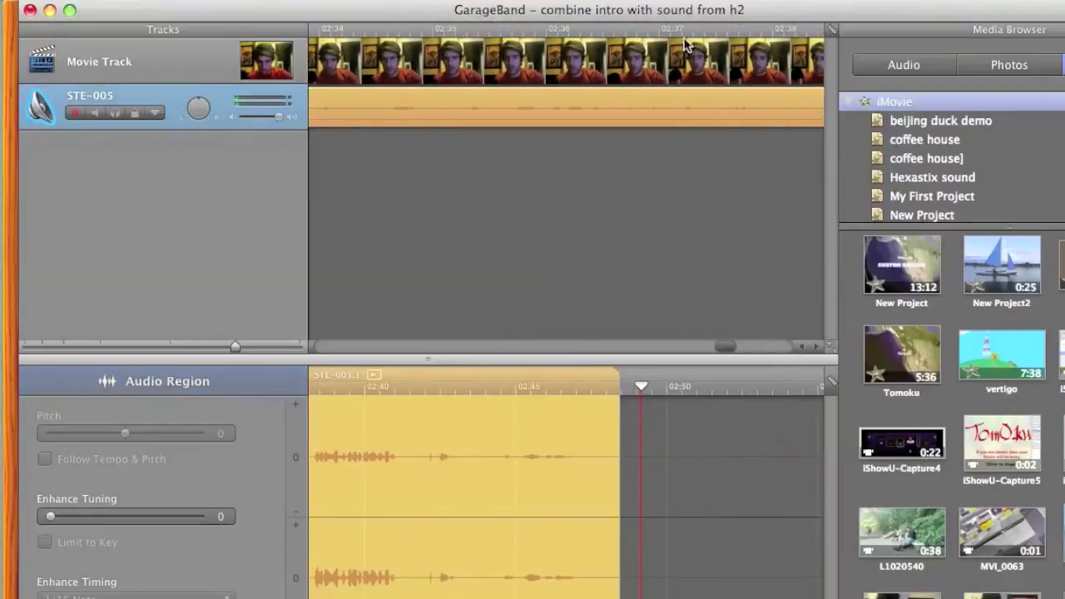
{"action": "left_click", "coordinate": [566, 32]}
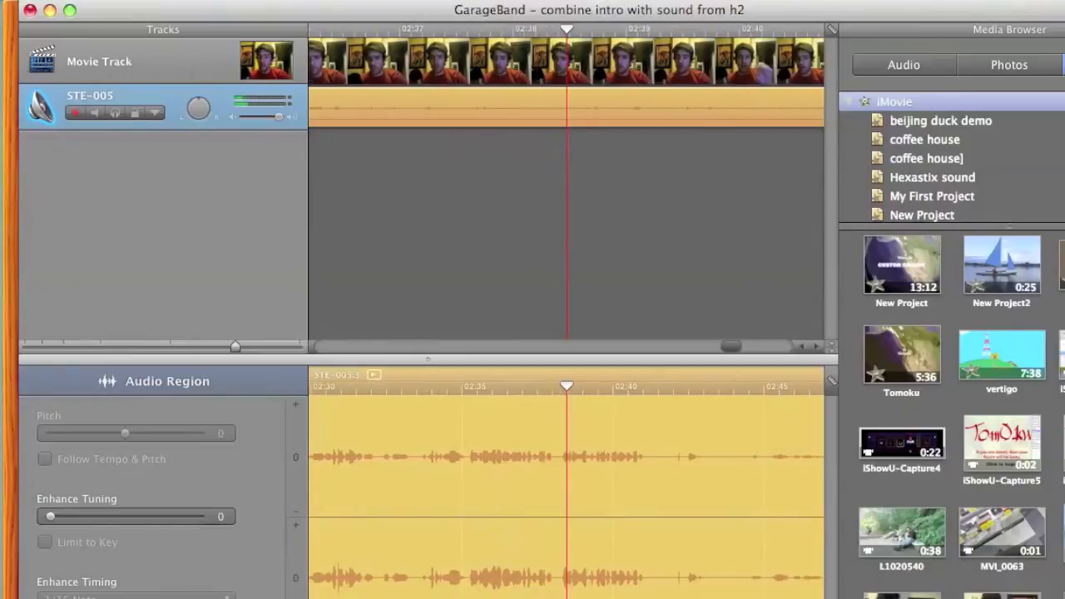
Export the movie to disk at Full Quality as "combine intro with sound from h2" in the "changing sound on a video" folder
{"action": "left_click", "coordinate": [355, 1]}
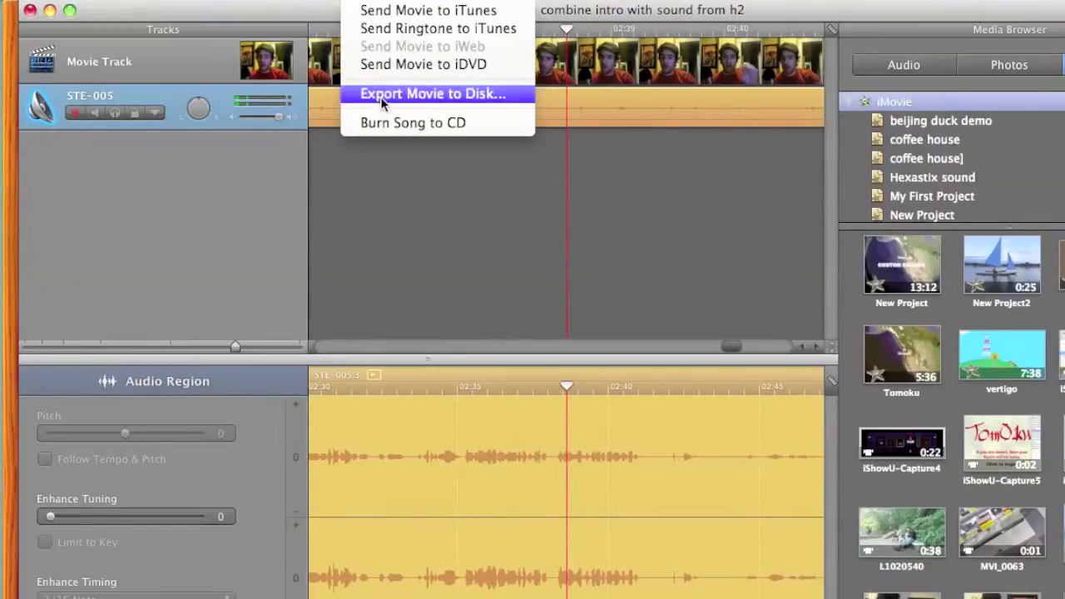
{"action": "left_click", "coordinate": [391, 94]}
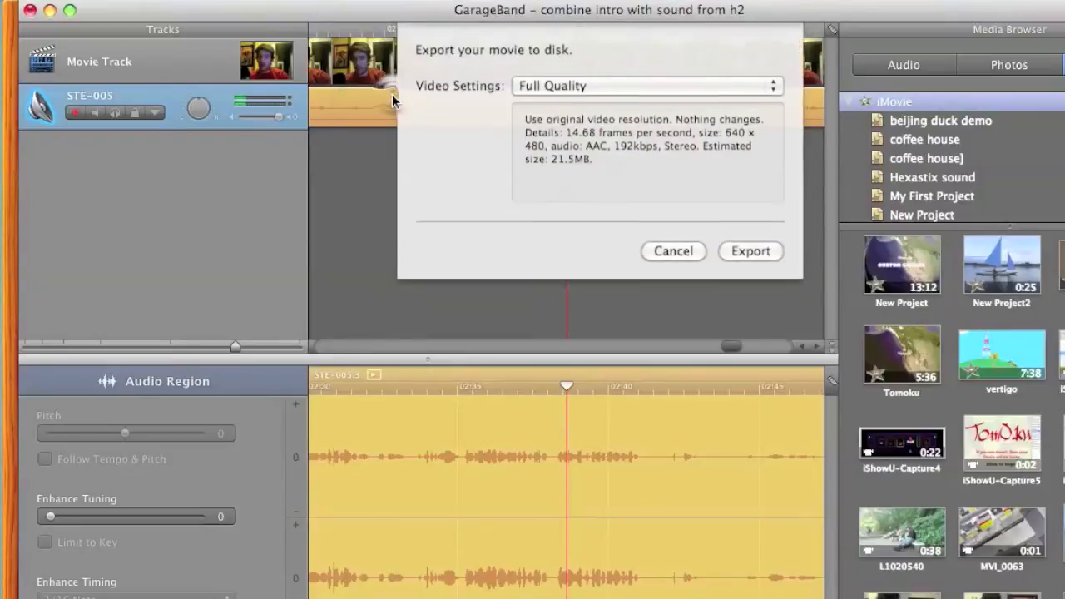
{"action": "left_click", "coordinate": [533, 86]}
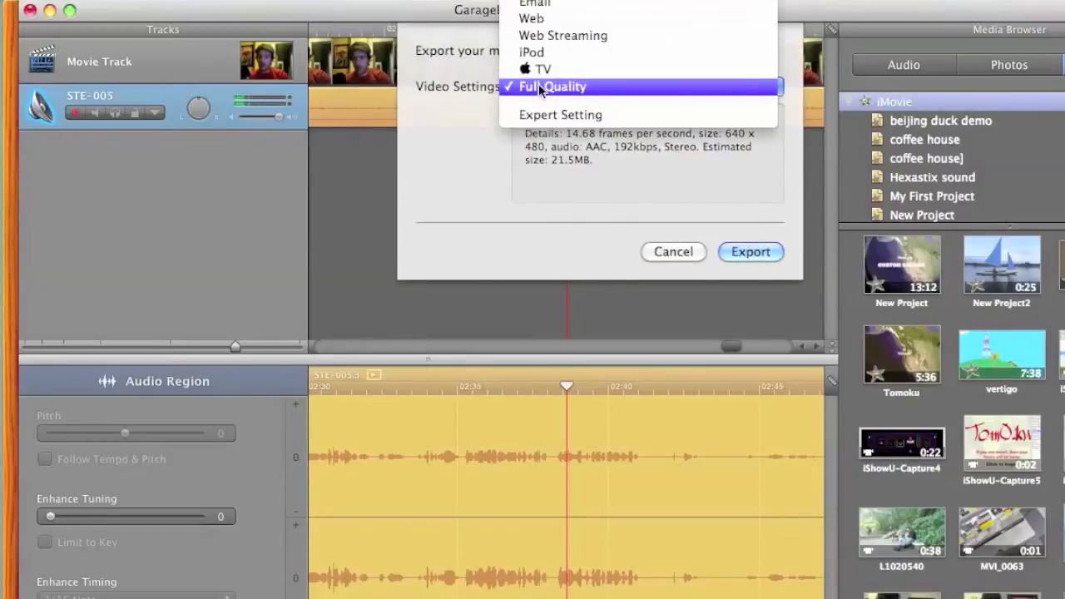
{"action": "left_click", "coordinate": [538, 86]}
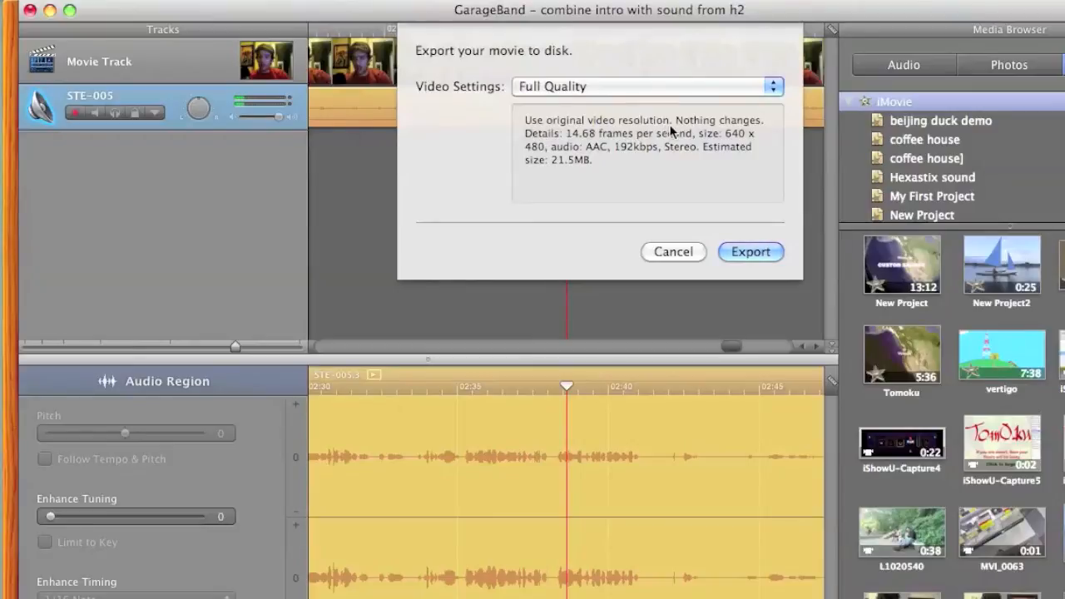
{"action": "left_click", "coordinate": [764, 252]}
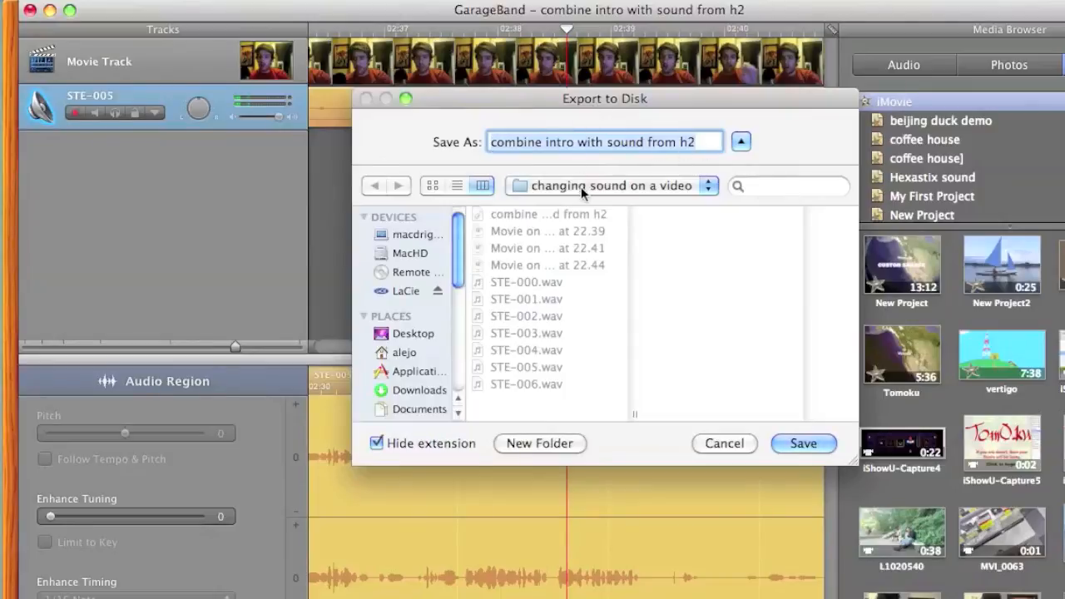
{"action": "left_click", "coordinate": [802, 444]}
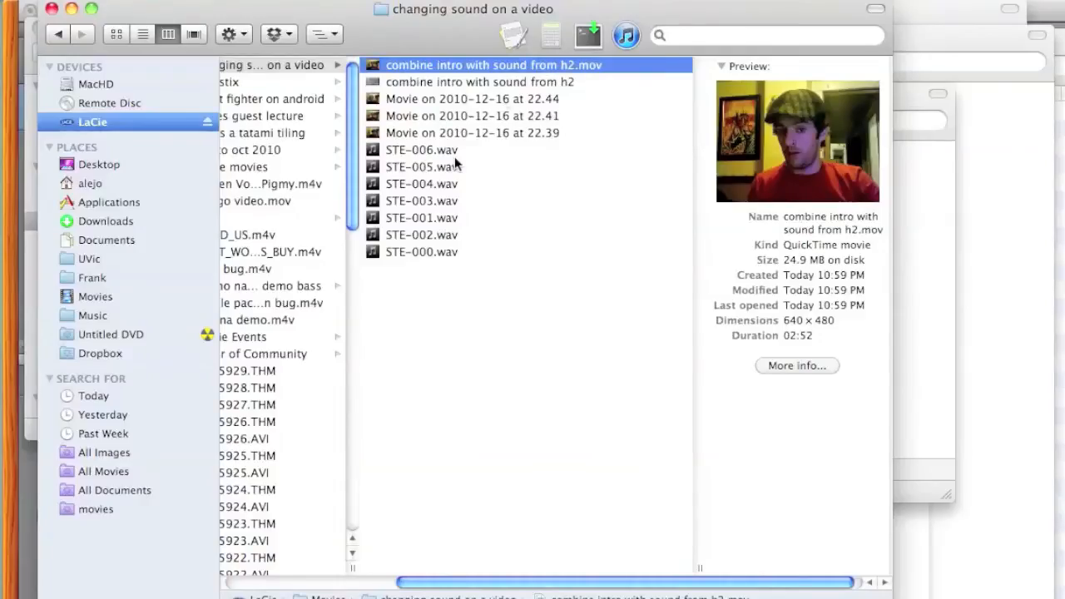
Preview "Movie on 2010-12-16 at 22.41" and "combine intro with sound from h2.mov" in Finder around 01:46 to compare their sound
{"action": "left_click", "coordinate": [475, 116]}
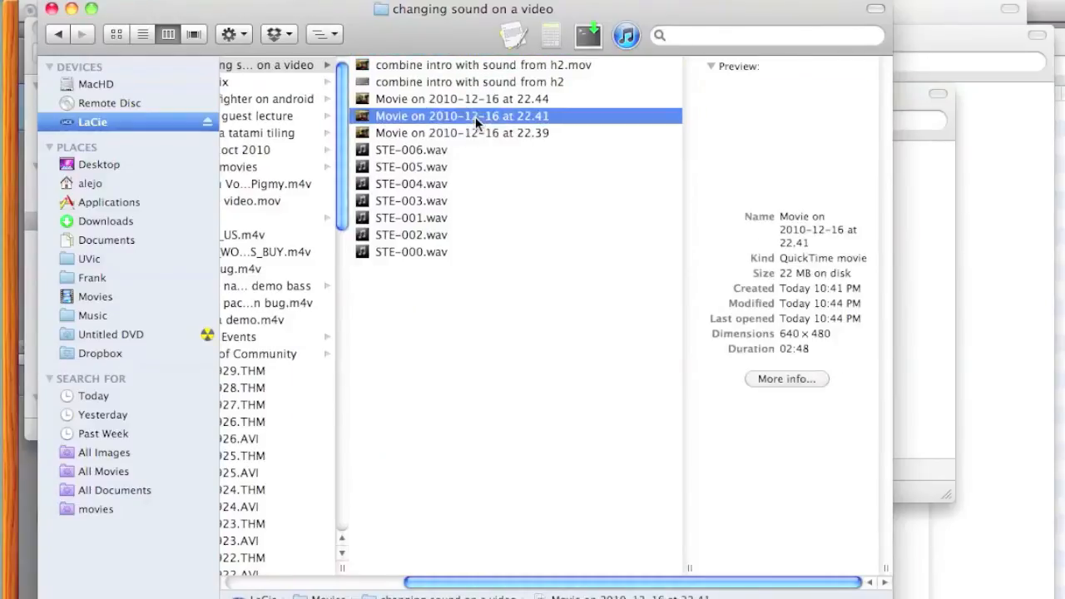
{"action": "key", "text": "space"}
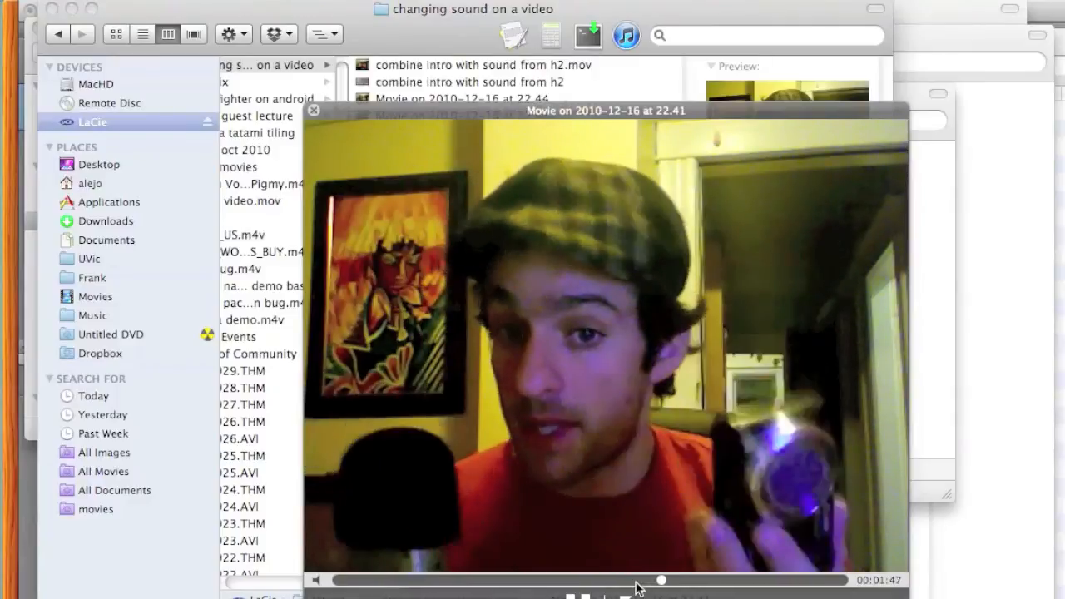
{"action": "key", "text": "space"}
{"action": "left_click", "coordinate": [545, 62]}
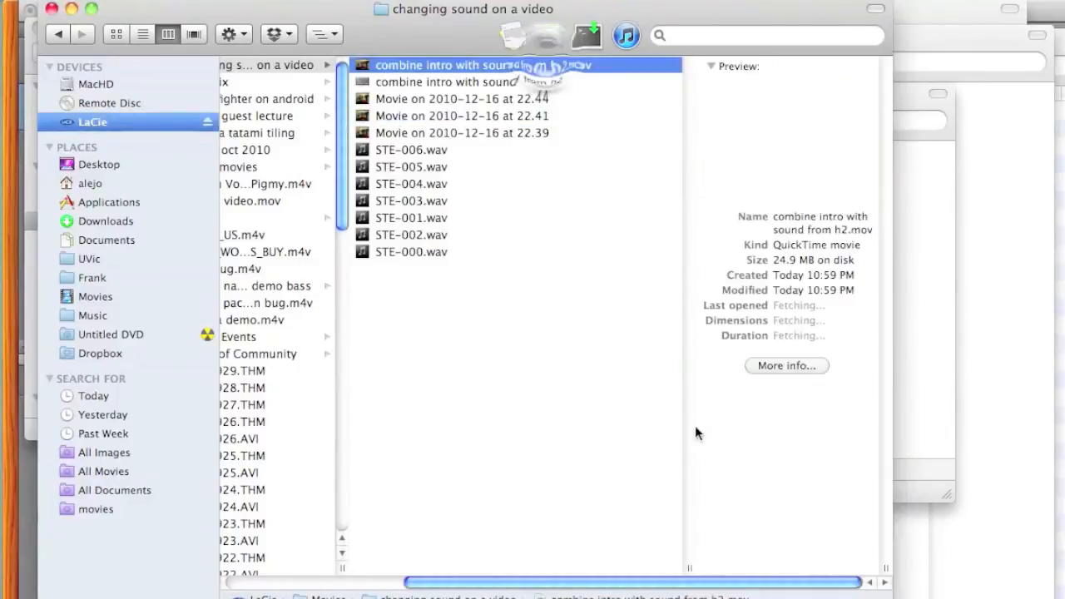
{"action": "key", "text": "space"}
{"action": "left_click_drag", "start_coordinate": [650, 580], "coordinate": [640, 582]}
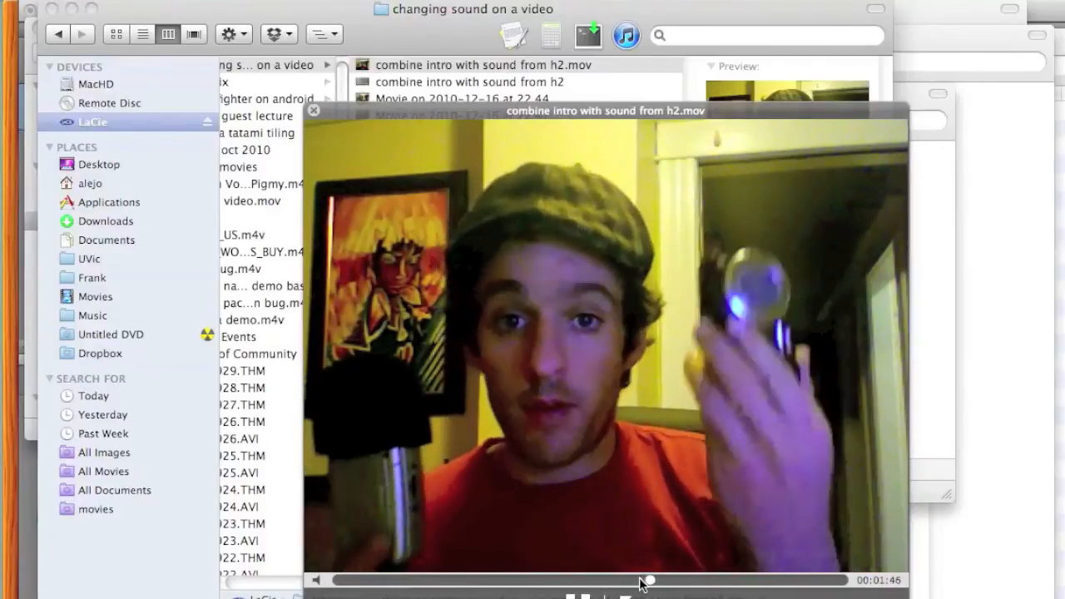
{"action": "key", "text": "space"}
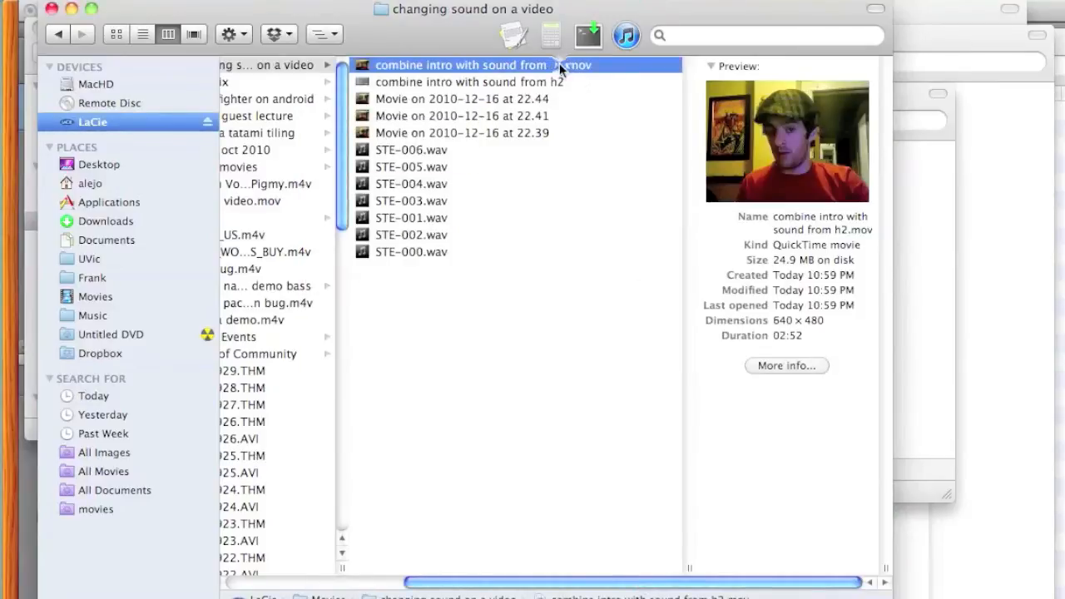
Select "Movie on 2010-12-16 at 22.39" in Finder, switch to GarageBand, and delete the Movie Track and the STE-005 track
{"action": "left_click", "coordinate": [536, 182]}
{"action": "left_click", "coordinate": [510, 137]}
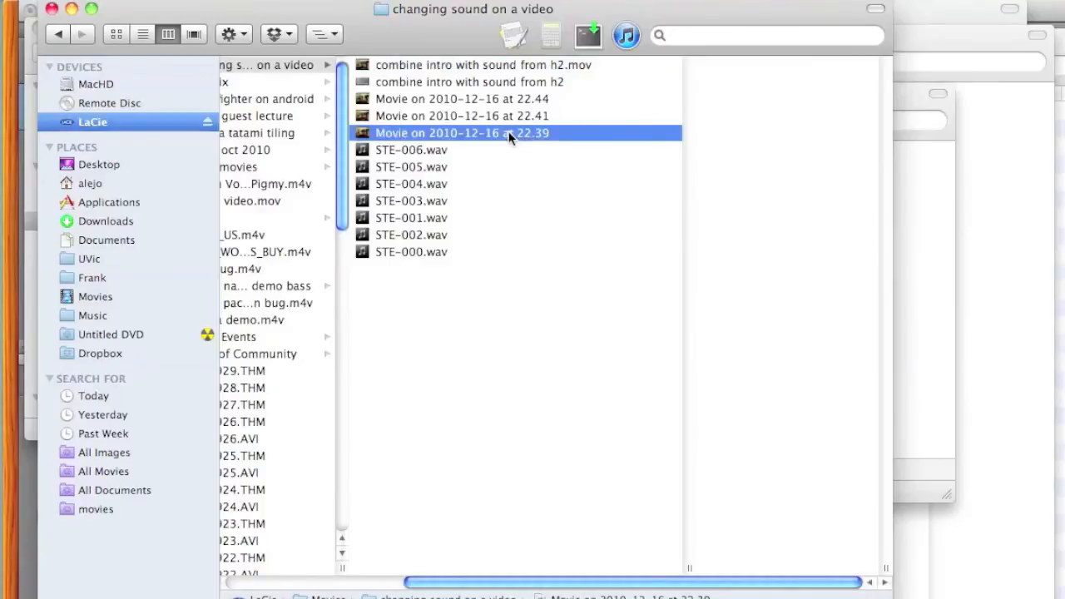
{"action": "key", "text": "super+Tab"}
{"action": "key", "text": "super+Tab"}
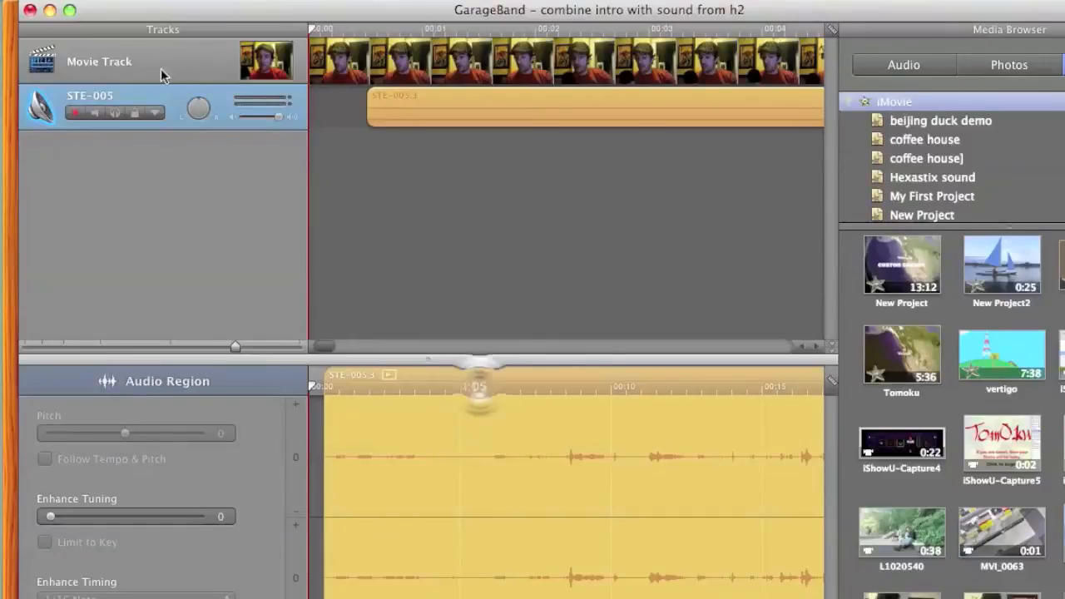
{"action": "left_click", "coordinate": [163, 64]}
{"action": "key", "text": "super+BackSpace"}
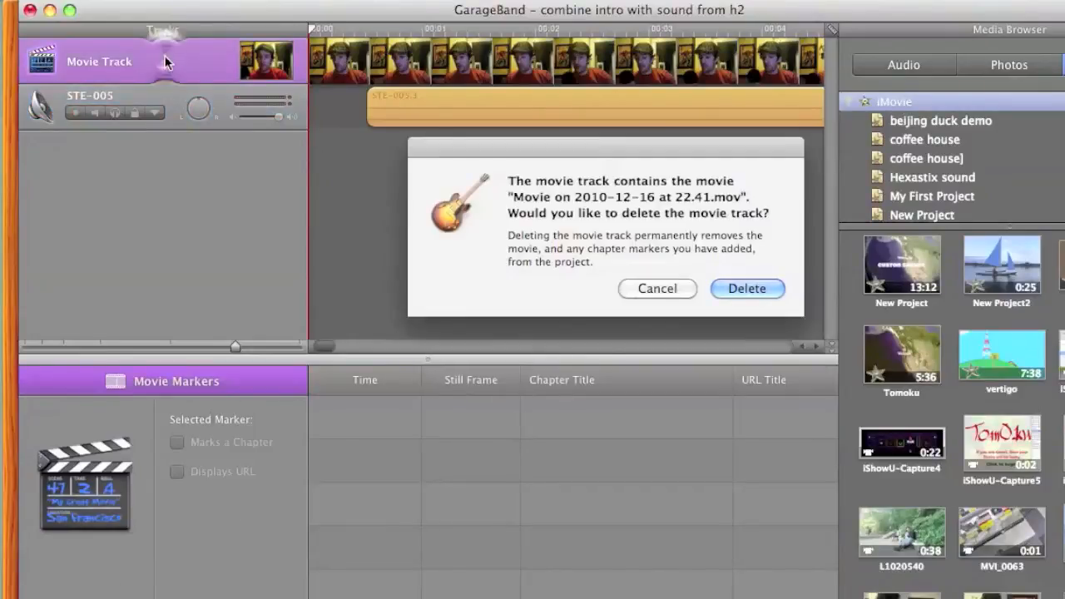
{"action": "left_click", "coordinate": [753, 285]}
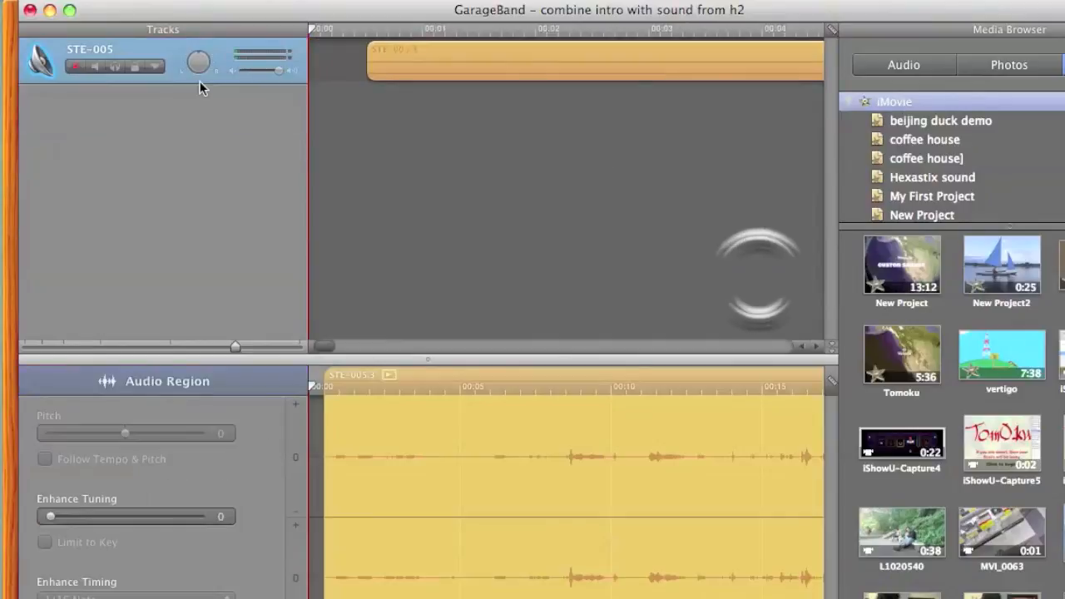
{"action": "left_click", "coordinate": [165, 47]}
{"action": "key", "text": "super+BackSpace"}
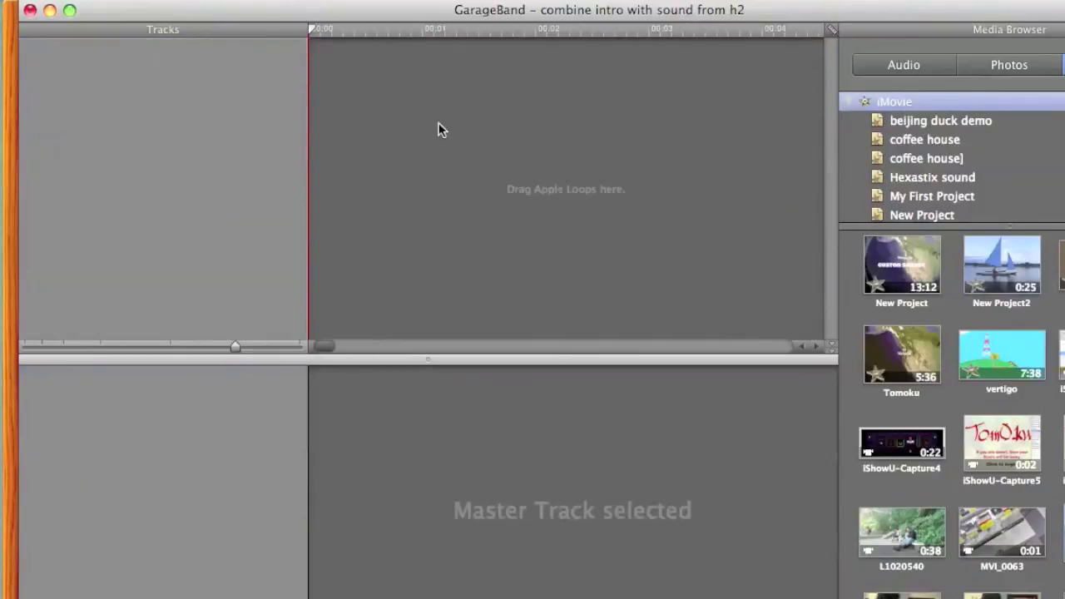
Import "Movie on 2010-12-16 at 22.39" from Finder into the empty GarageBand timeline
{"action": "key", "text": "super+Tab"}
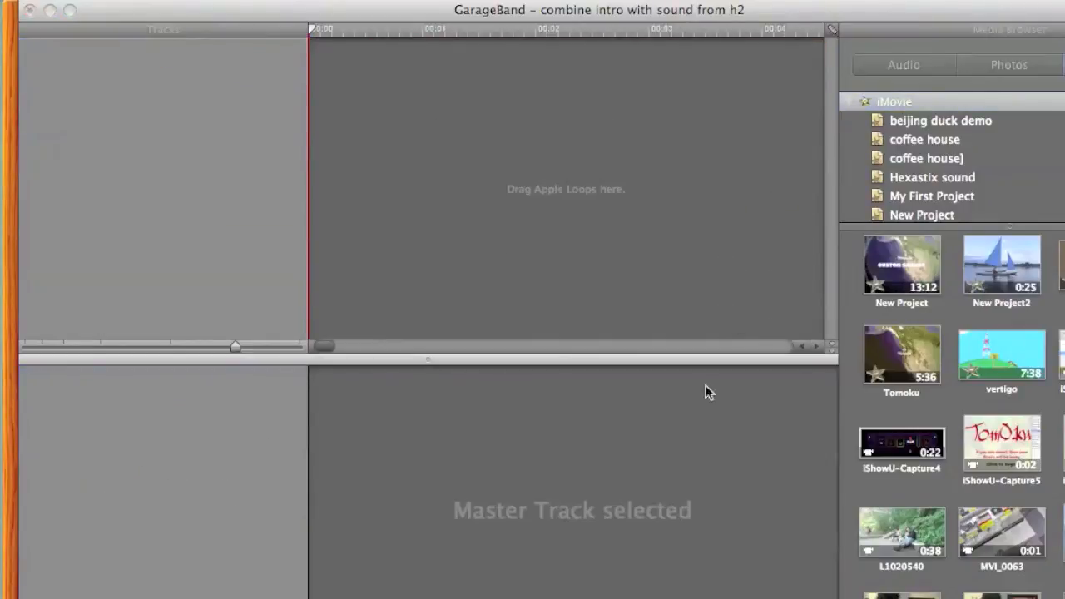
{"action": "key", "text": "super+Tab"}
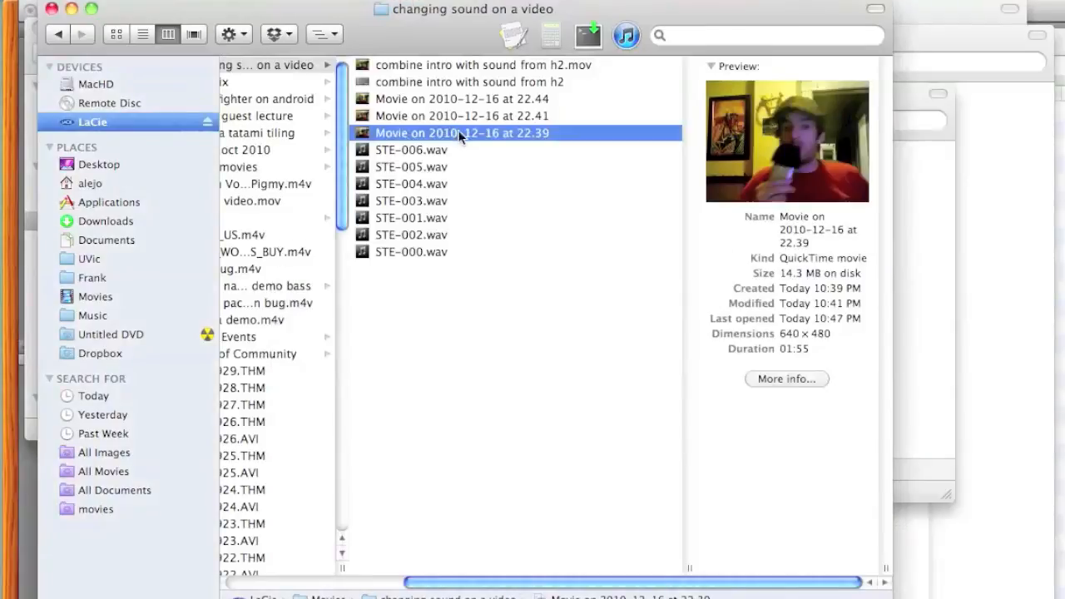
{"action": "key", "text": "super+Tab"}
{"action": "left_click_drag", "start_coordinate": [462, 130], "coordinate": [336, 64]}
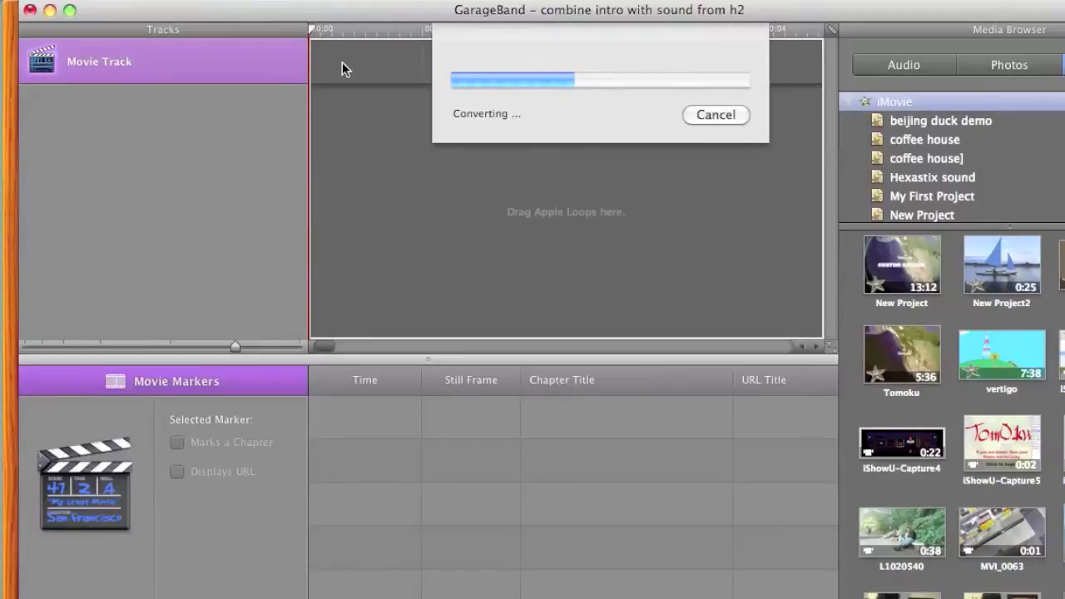